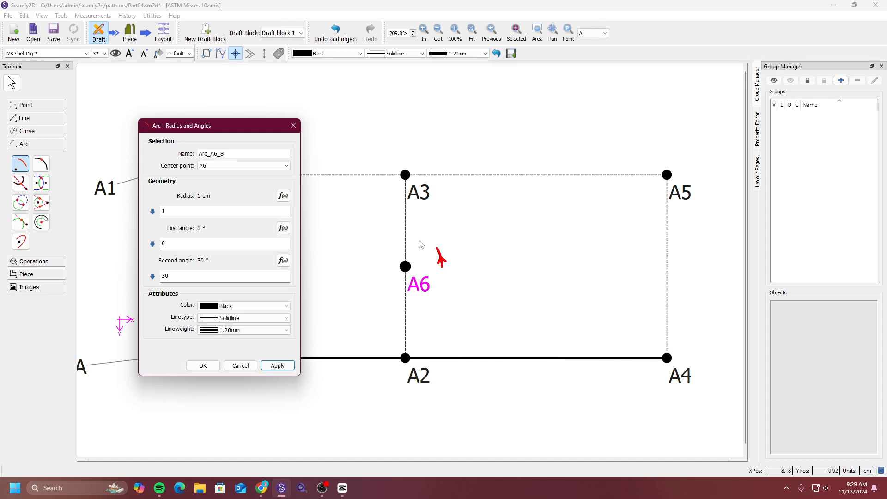
Step: Preview the arc centred on A6 with a second angle of 90° and with one of 180°
{"action": "double_click", "coordinate": [224, 277]}
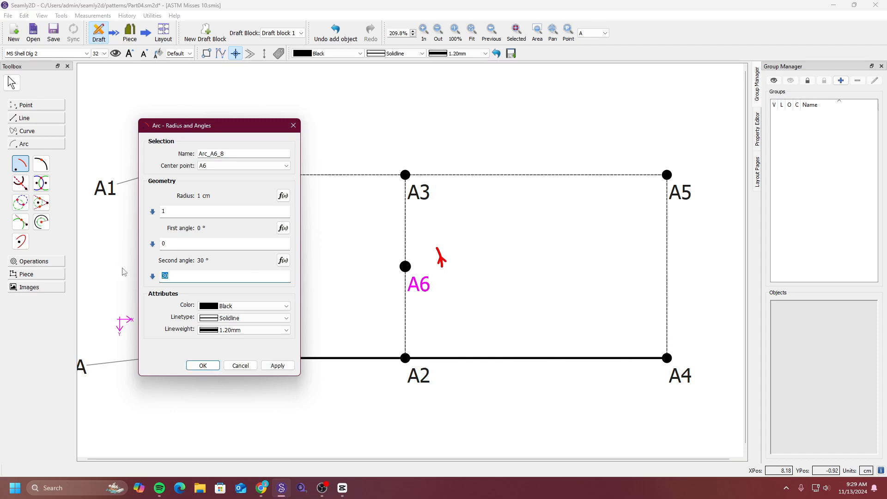
{"action": "left_click", "coordinate": [277, 366]}
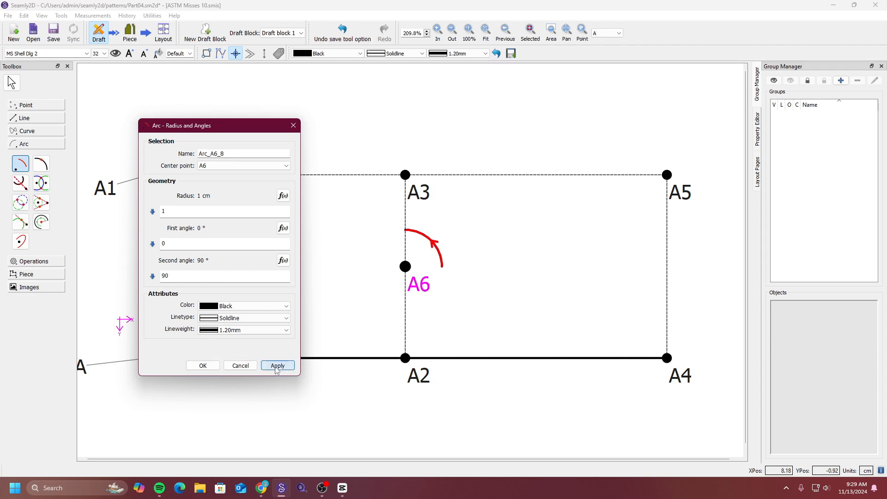
{"action": "double_click", "coordinate": [220, 276]}
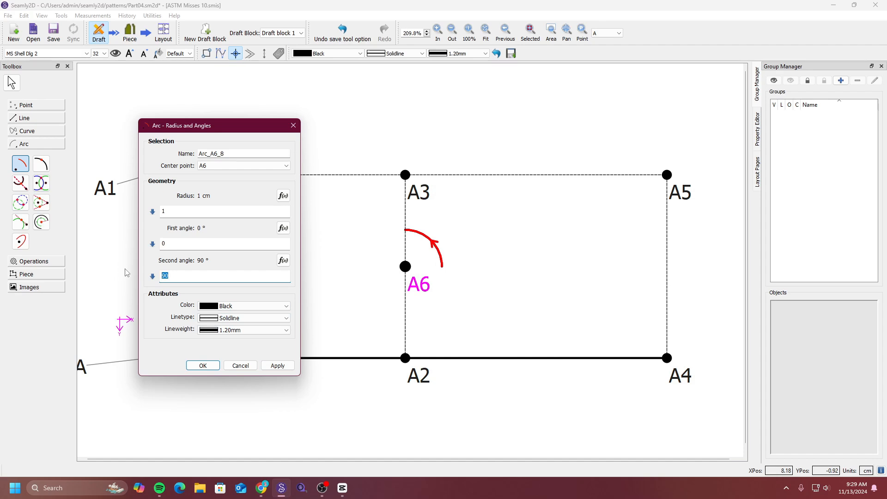
{"action": "type", "text": "180"}
{"action": "left_click", "coordinate": [277, 366]}
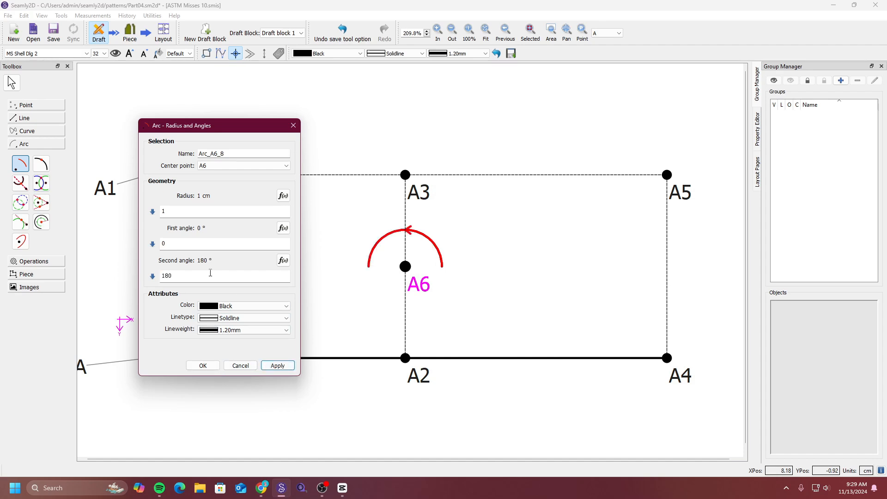
Step: Set the second angle of the arc around A6 to 360° to form a full circle
{"action": "double_click", "coordinate": [209, 276]}
{"action": "type", "text": "360"}
{"action": "left_click", "coordinate": [277, 365]}
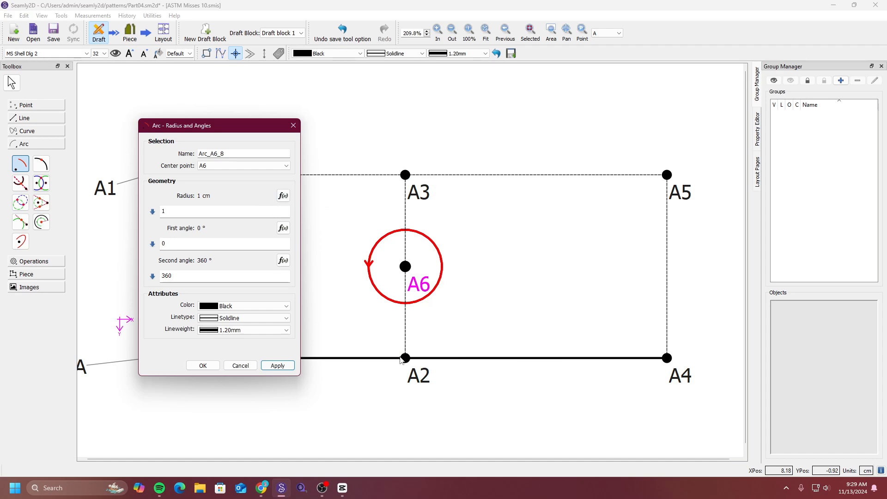
Step: Replace the arc's radius formula with the line length Line_A_A1
{"action": "left_click", "coordinate": [283, 196]}
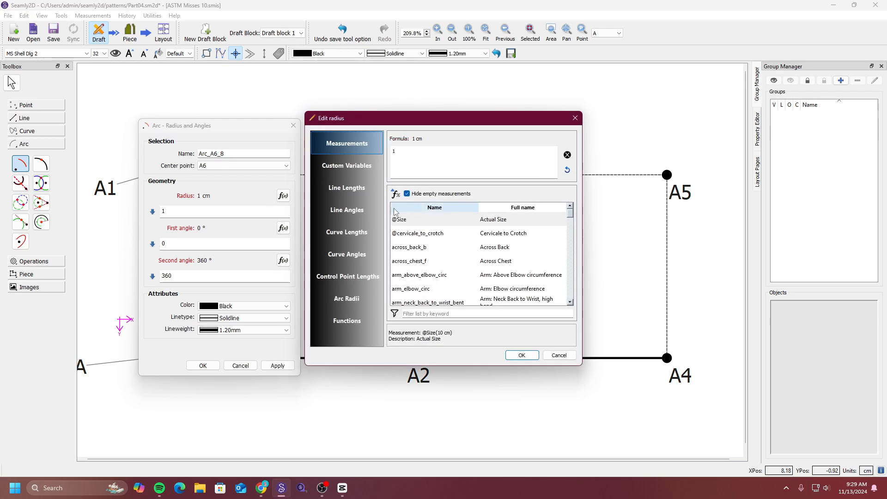
{"action": "left_click", "coordinate": [346, 188]}
{"action": "scroll", "coordinate": [455, 266], "scroll_direction": "down", "scroll_amount": 3}
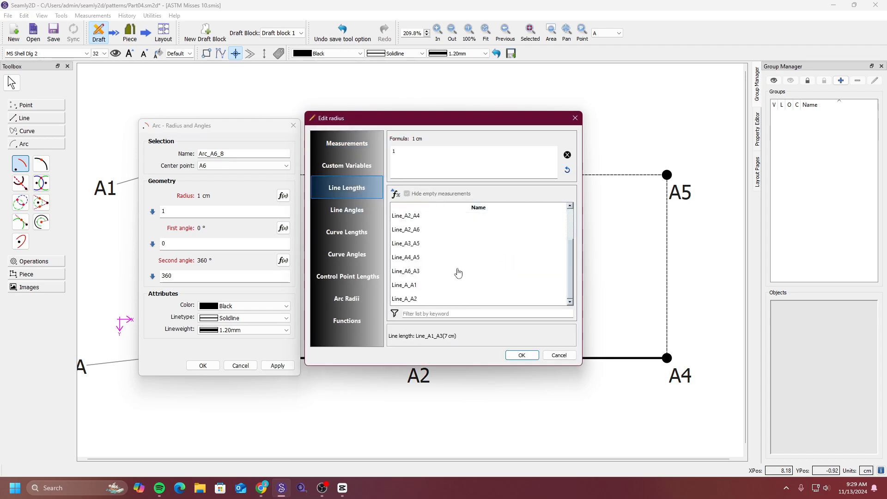
{"action": "double_click", "coordinate": [404, 285]}
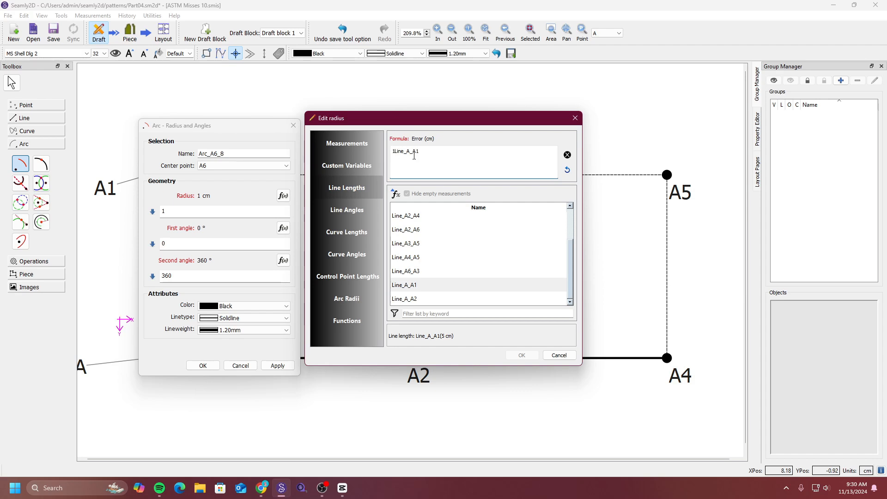
{"action": "key", "text": "Home"}
{"action": "key", "text": "Delete"}
{"action": "left_click", "coordinate": [521, 355]}
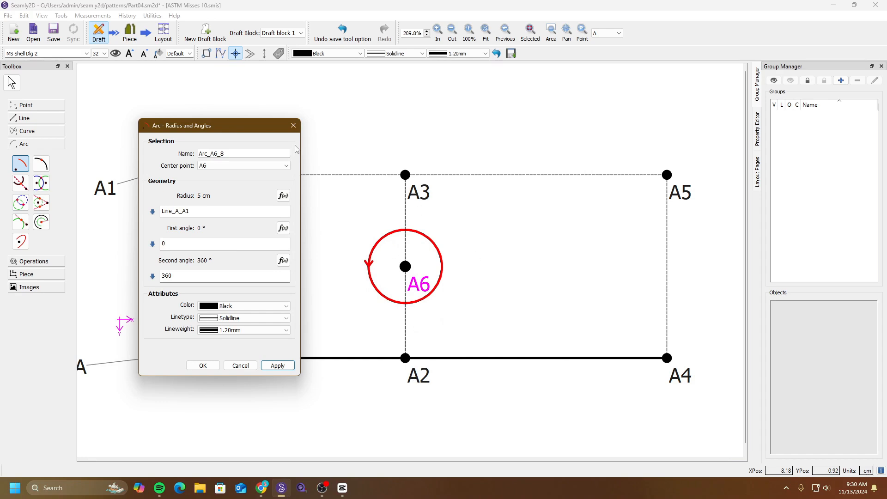
Step: Extend the arc's radius formula to Line_A_A1/2, apply it and finish the arc
{"action": "left_click_drag", "start_coordinate": [250, 132], "coordinate": [196, 142]}
{"action": "left_click", "coordinate": [185, 223]}
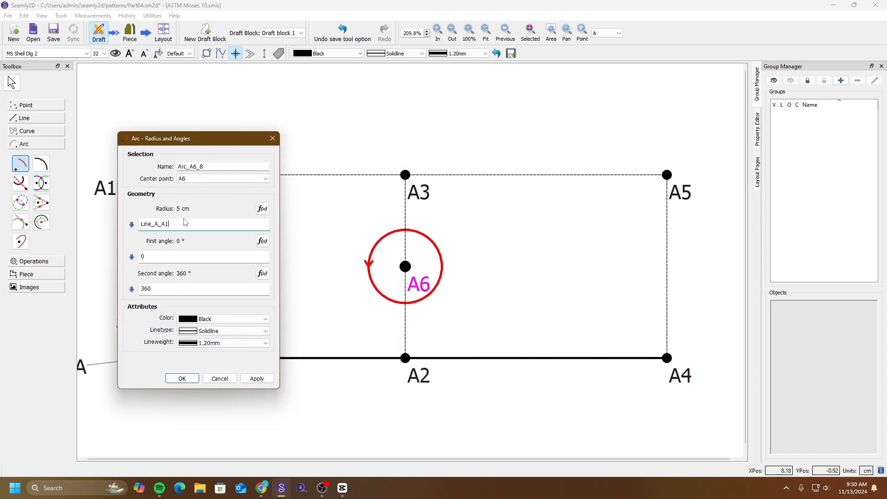
{"action": "type", "text": "/"}
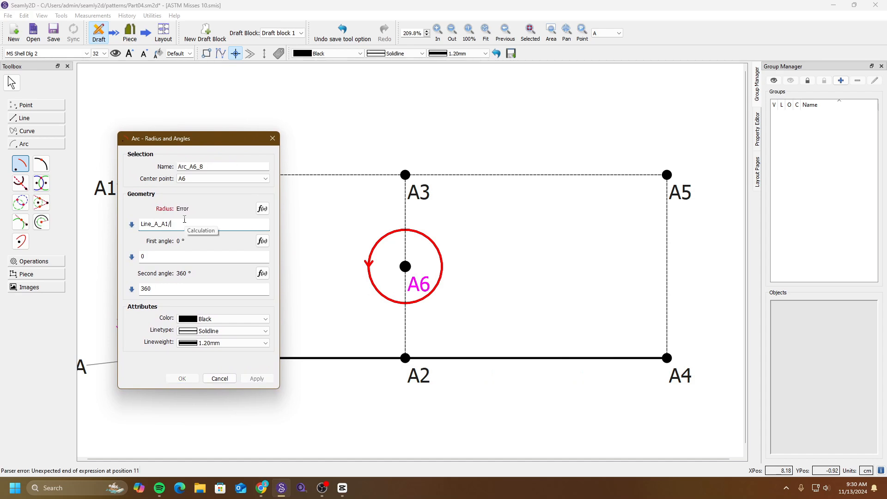
{"action": "type", "text": "5"}
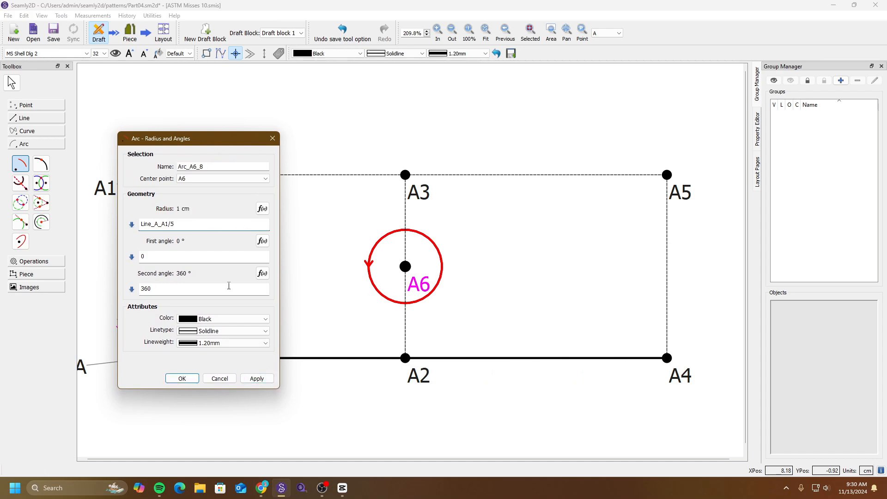
{"action": "key", "text": "BackSpace"}
{"action": "type", "text": "2"}
{"action": "left_click", "coordinate": [257, 378]}
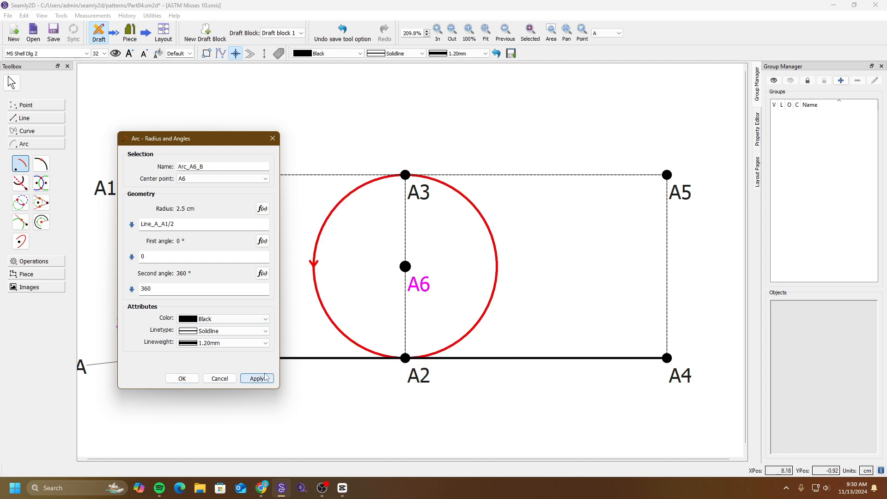
{"action": "left_click", "coordinate": [272, 138]}
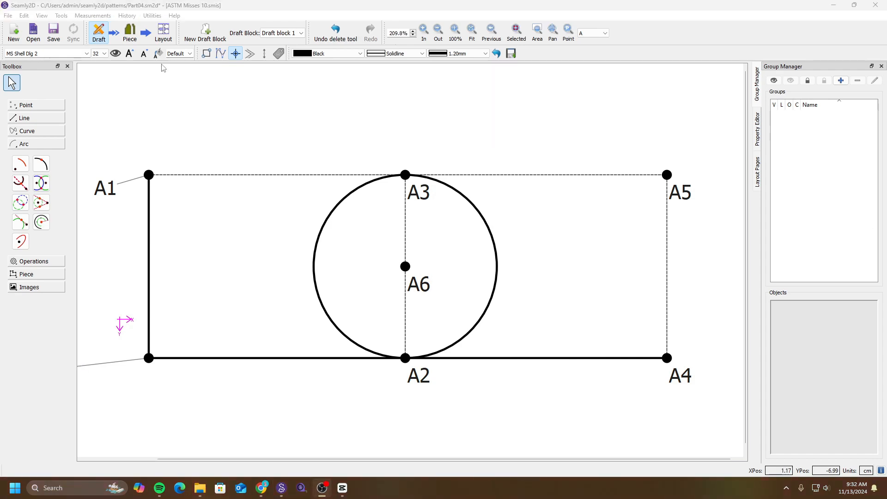
Step: Place a point on the circle around A6 at 1 cm from its start, and change that length to 2.5 cm
{"action": "left_click", "coordinate": [43, 171]}
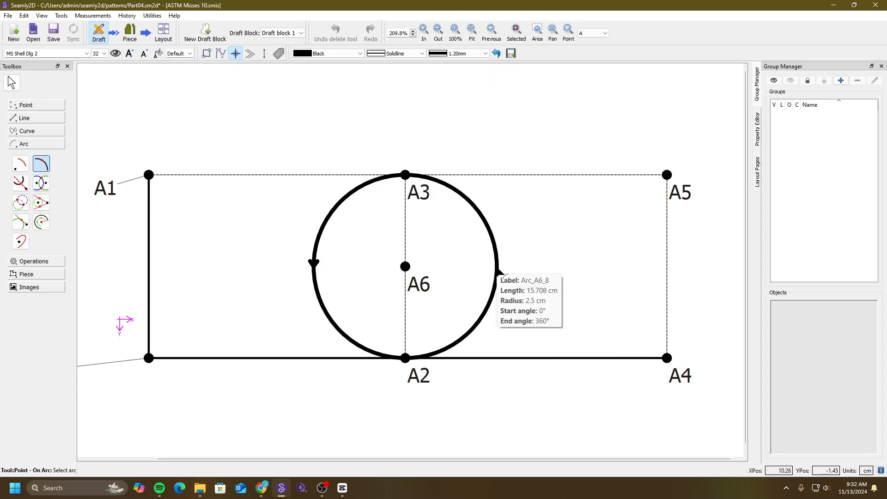
{"action": "left_click", "coordinate": [498, 272]}
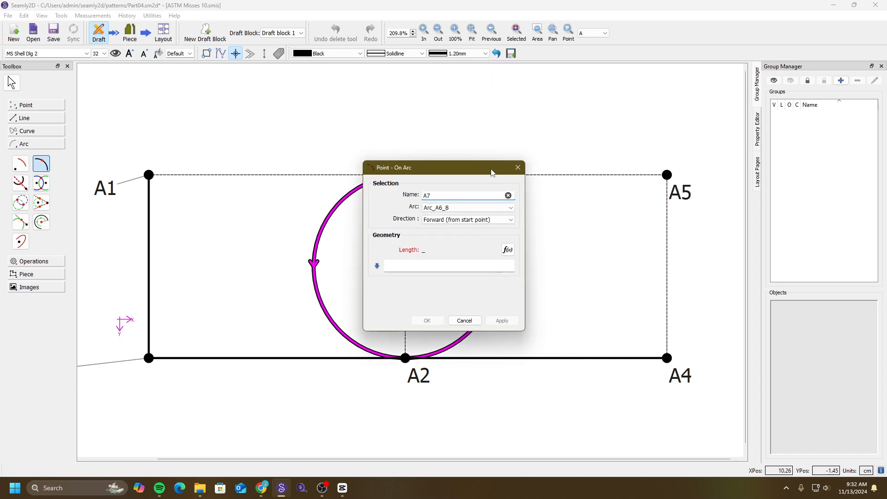
{"action": "left_click_drag", "start_coordinate": [491, 173], "coordinate": [248, 147]}
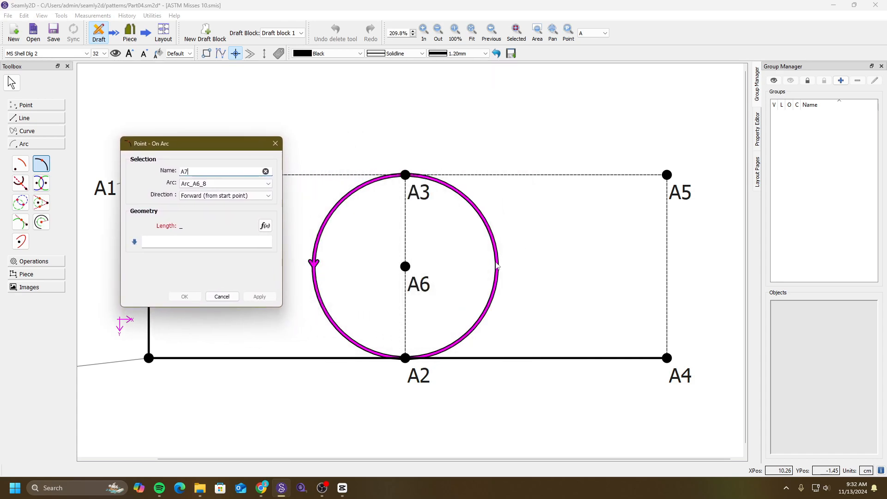
{"action": "left_click", "coordinate": [203, 242]}
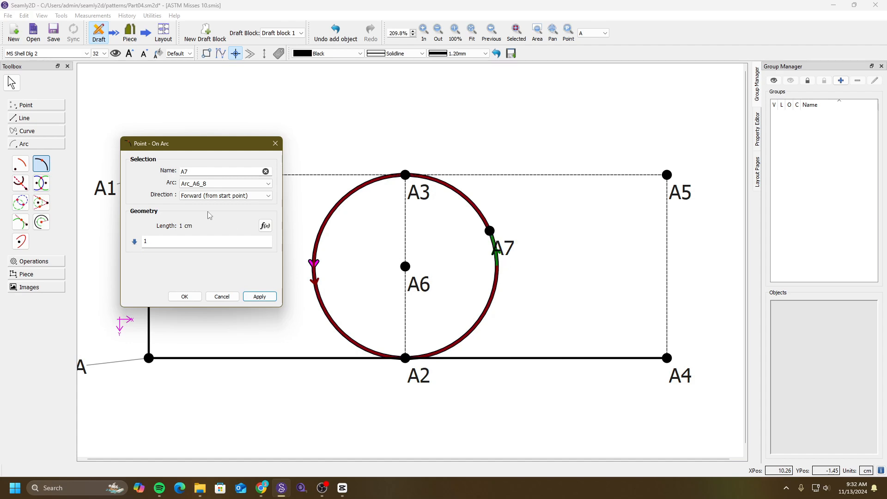
{"action": "double_click", "coordinate": [168, 238]}
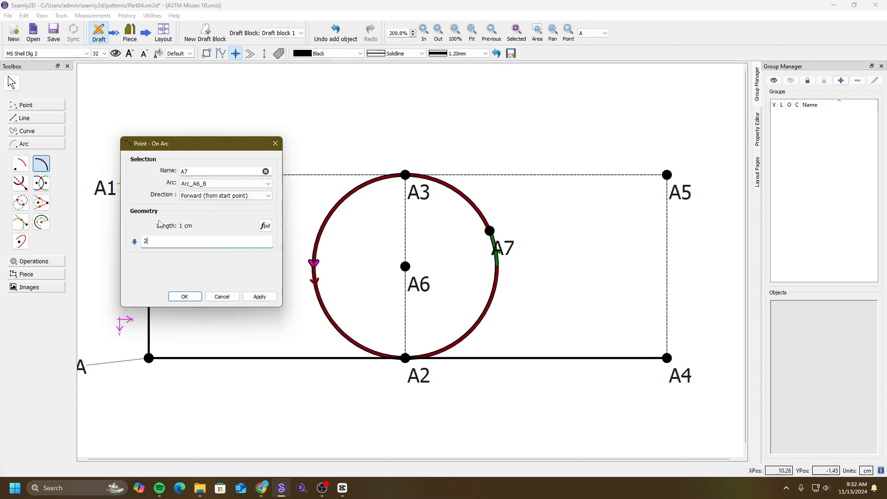
{"action": "left_click", "coordinate": [260, 297]}
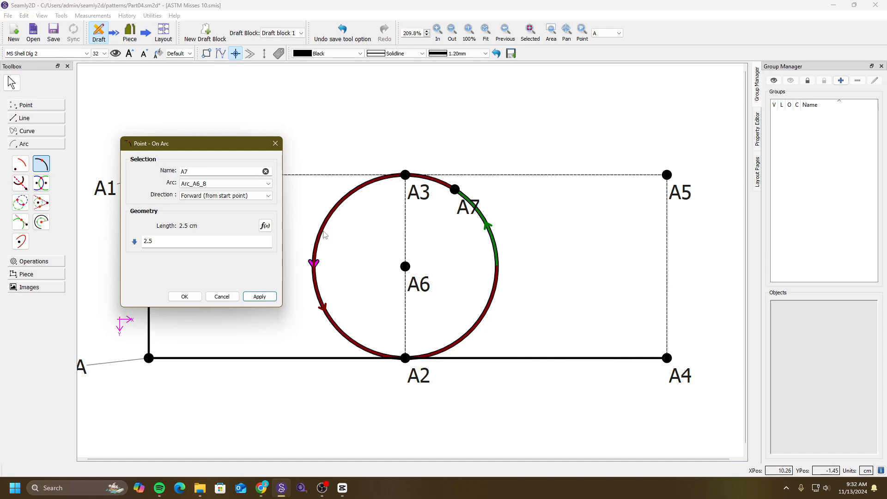
Step: Replace the on-arc point's length formula with the curve length Arc_A6_8
{"action": "left_click", "coordinate": [265, 225]}
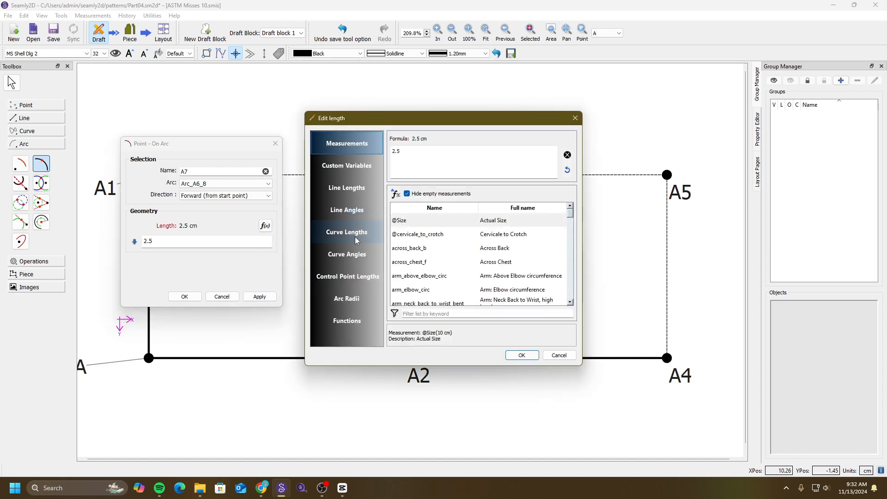
{"action": "left_click", "coordinate": [354, 237]}
{"action": "double_click", "coordinate": [430, 220]}
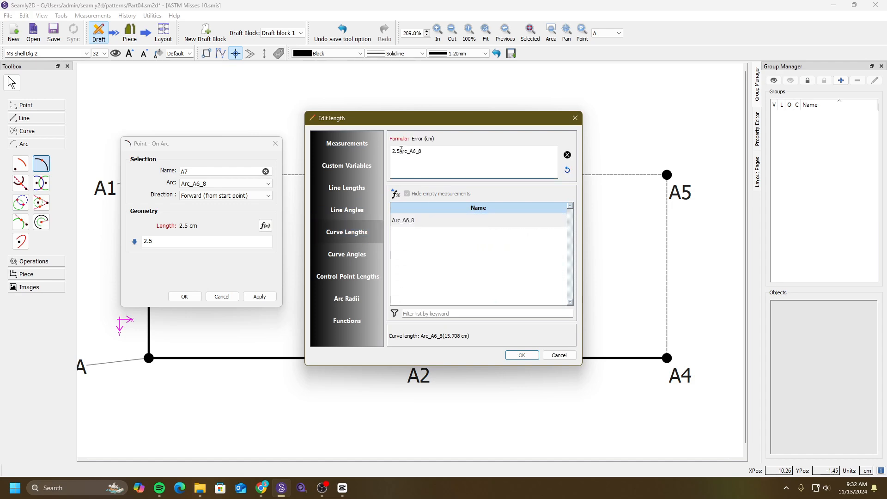
{"action": "left_click_drag", "start_coordinate": [401, 151], "coordinate": [393, 151]}
{"action": "key", "text": "BackSpace"}
{"action": "left_click", "coordinate": [521, 355]}
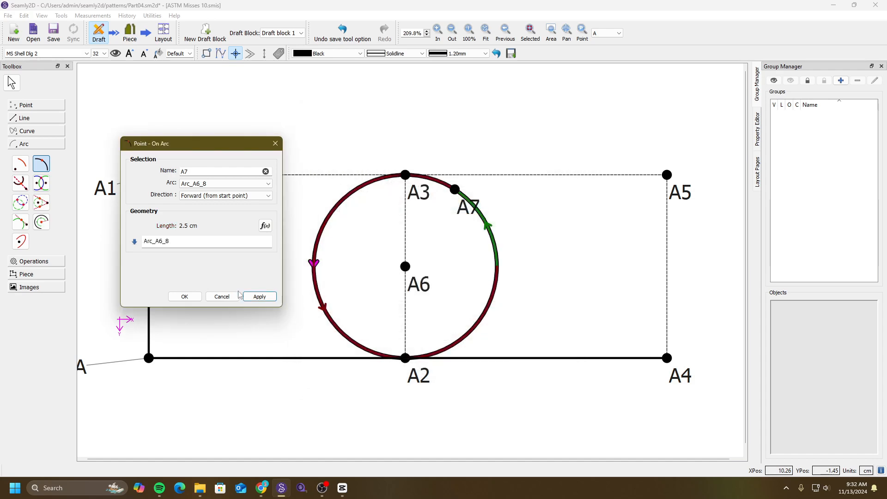
Step: Change the on-arc point's length formula to Arc_A6_8/2 and accept the point
{"action": "left_click", "coordinate": [204, 242]}
{"action": "type", "text": "/"}
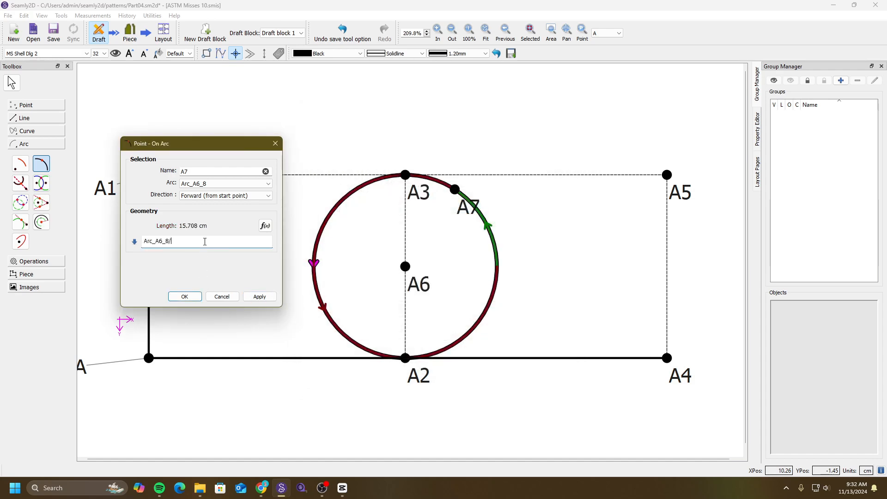
{"action": "type", "text": "2"}
{"action": "left_click", "coordinate": [259, 297]}
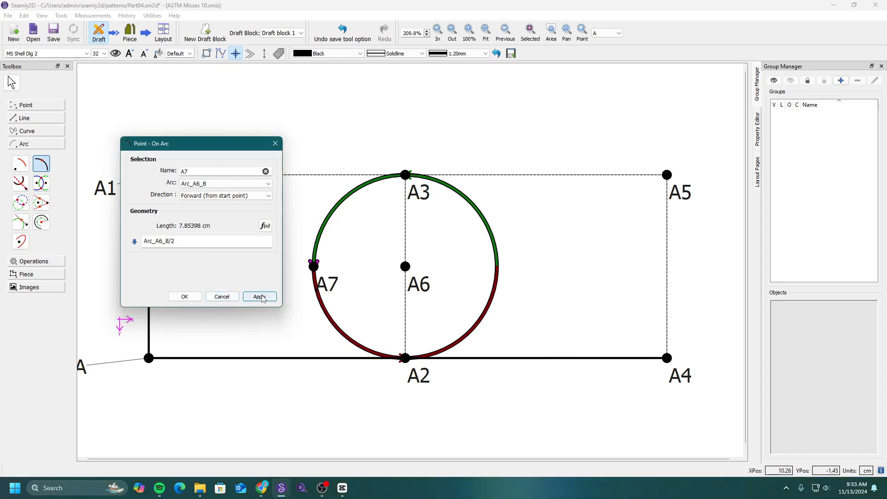
{"action": "left_click", "coordinate": [189, 296]}
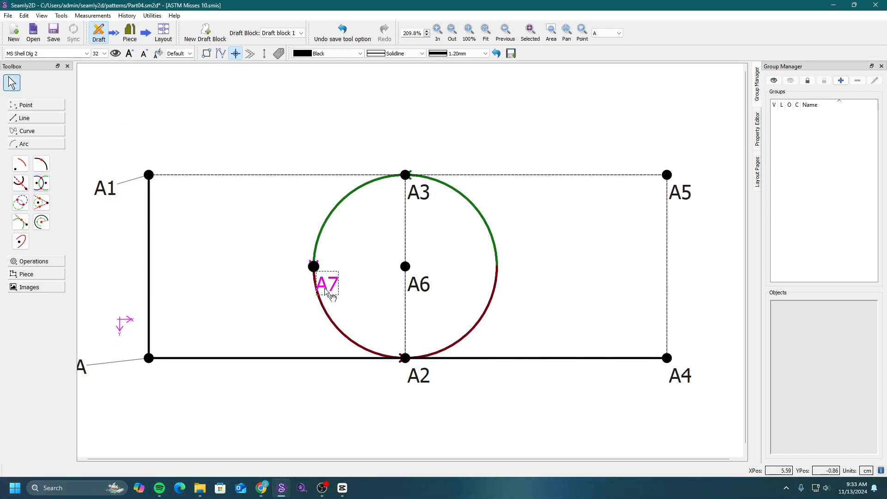
Step: Delete point A7 and the circular arc around A6, confirming both deletions
{"action": "key", "text": "Delete"}
{"action": "left_click", "coordinate": [456, 262]}
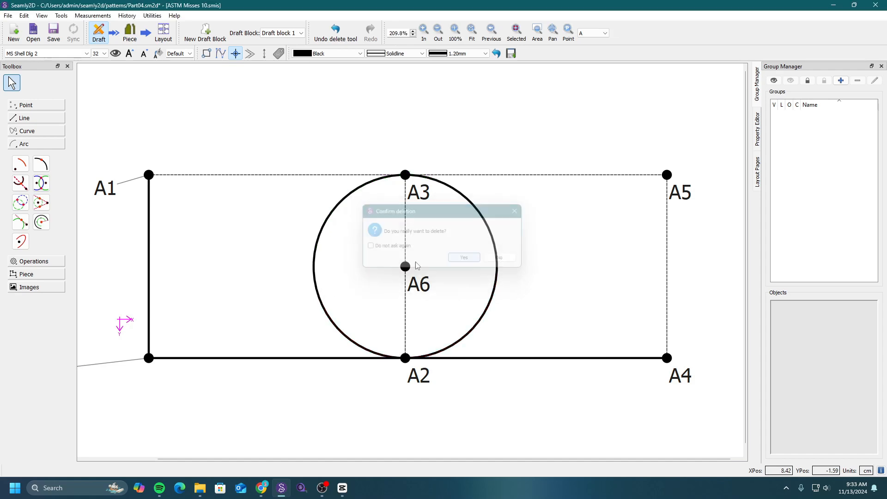
{"action": "left_click", "coordinate": [330, 322]}
{"action": "key", "text": "Delete"}
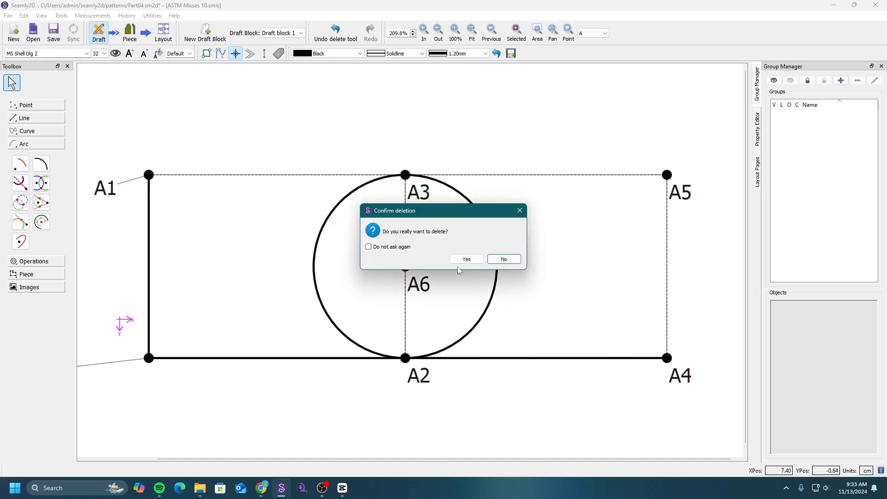
{"action": "left_click", "coordinate": [466, 260]}
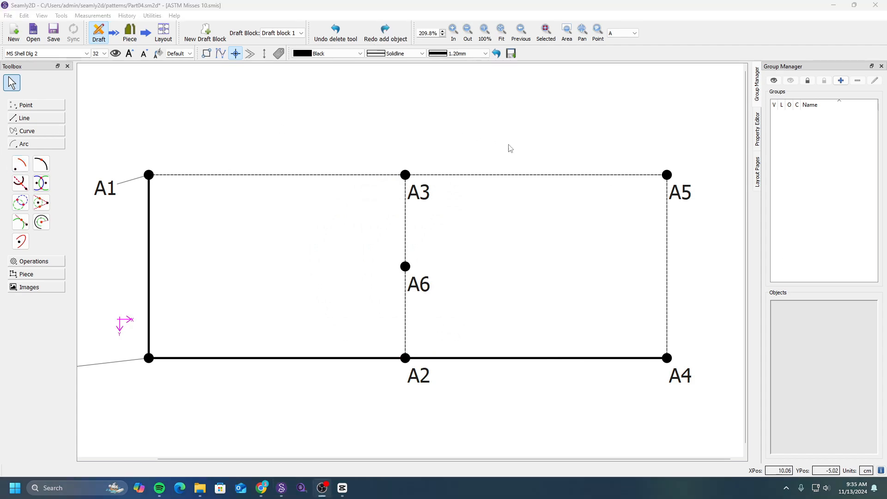
Step: Create an arc centred on A6 with radius 5 cm, first angle 15° and second angle 85°
{"action": "left_click", "coordinate": [21, 165]}
{"action": "left_click", "coordinate": [420, 287]}
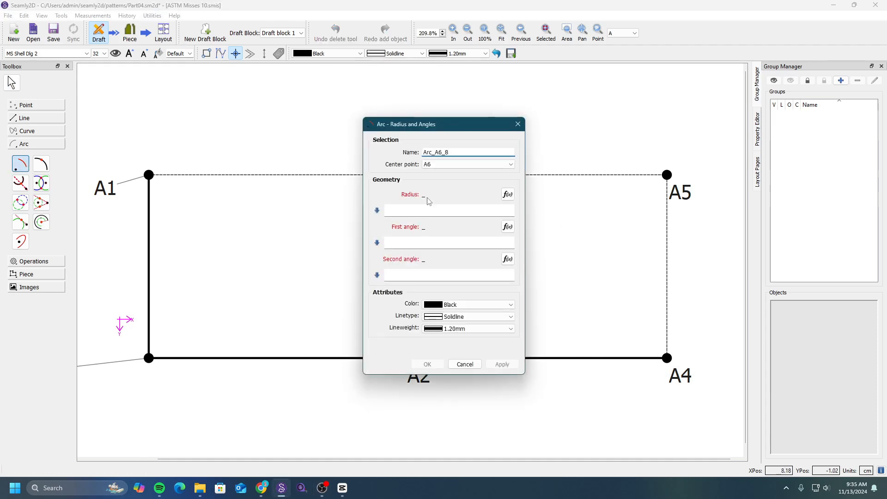
{"action": "left_click", "coordinate": [431, 213]}
{"action": "type", "text": "5"}
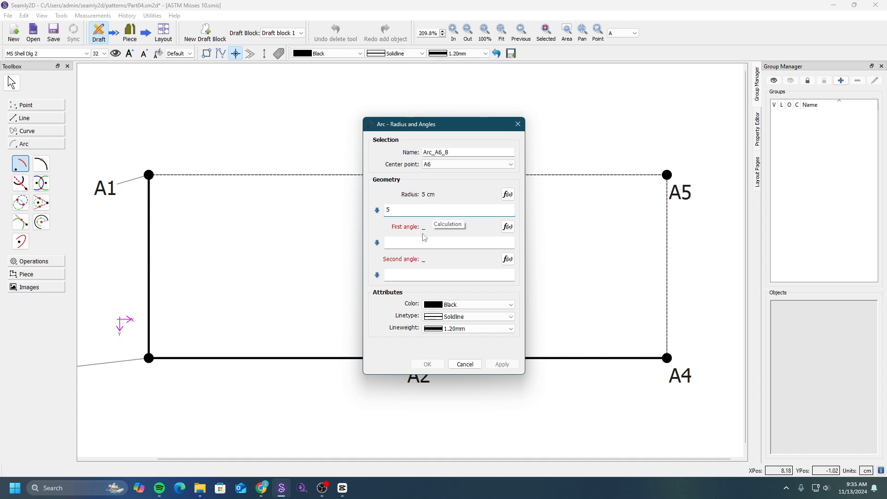
{"action": "left_click", "coordinate": [417, 243]}
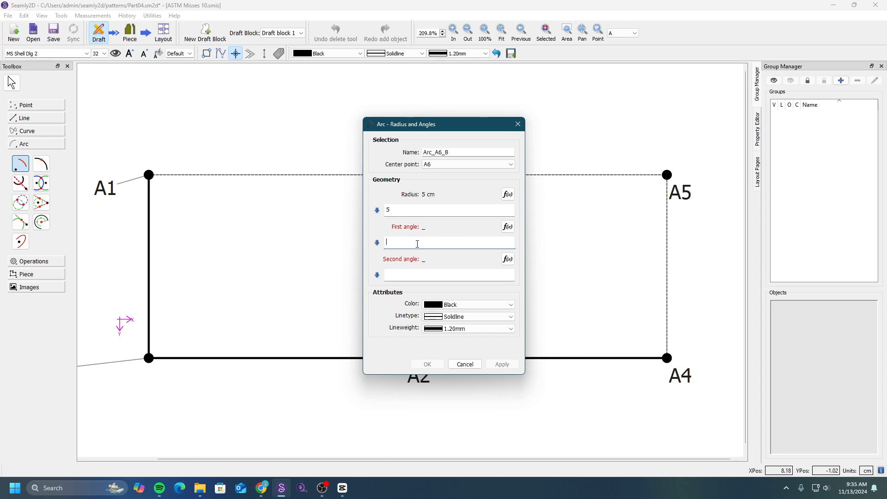
{"action": "left_click", "coordinate": [425, 271]}
{"action": "type", "text": "85"}
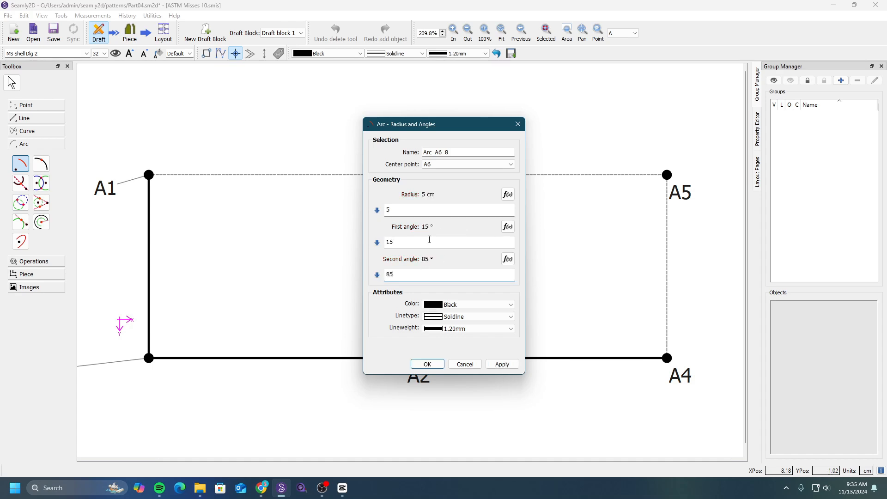
{"action": "left_click_drag", "start_coordinate": [464, 123], "coordinate": [259, 120]}
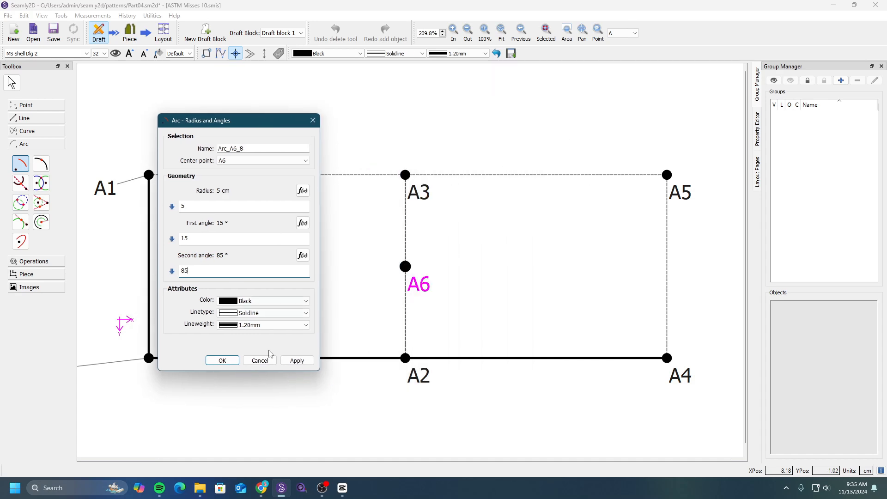
{"action": "left_click", "coordinate": [297, 361]}
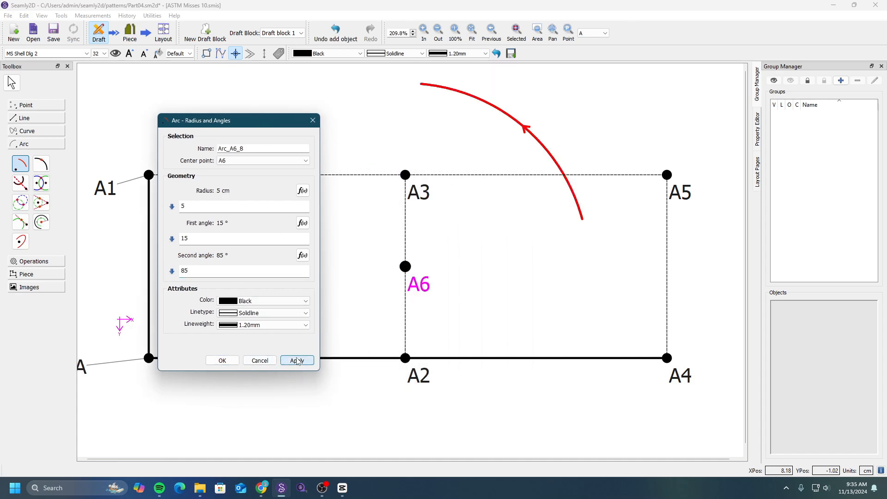
Step: Accept the arc centred on A6 and place a point where an axis through A3, at about 15°, intersects it
{"action": "left_click", "coordinate": [222, 361]}
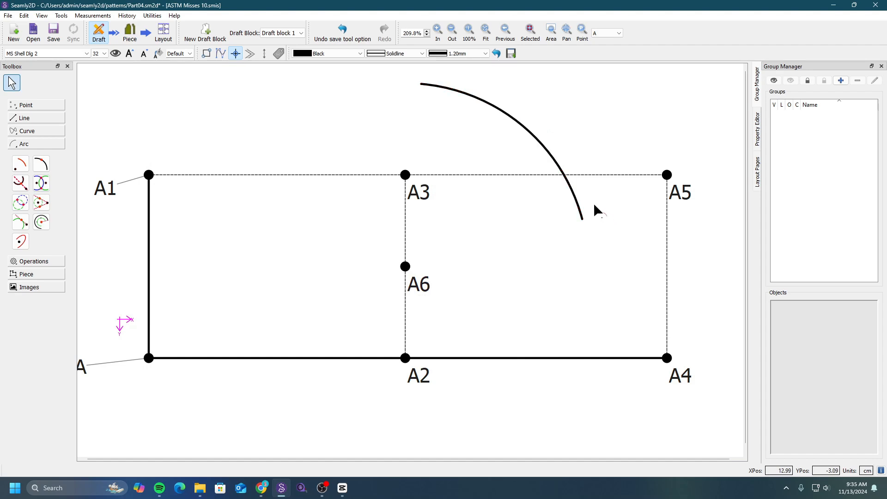
{"action": "left_click", "coordinate": [25, 186]}
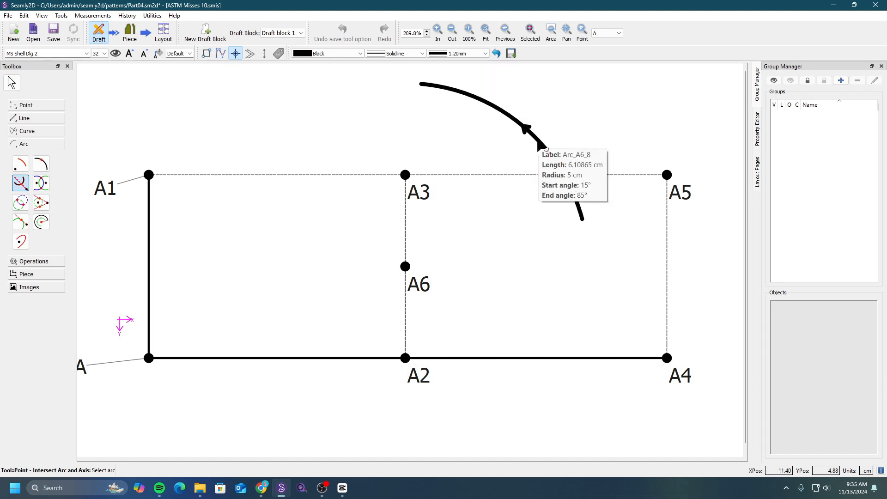
{"action": "left_click", "coordinate": [538, 142]}
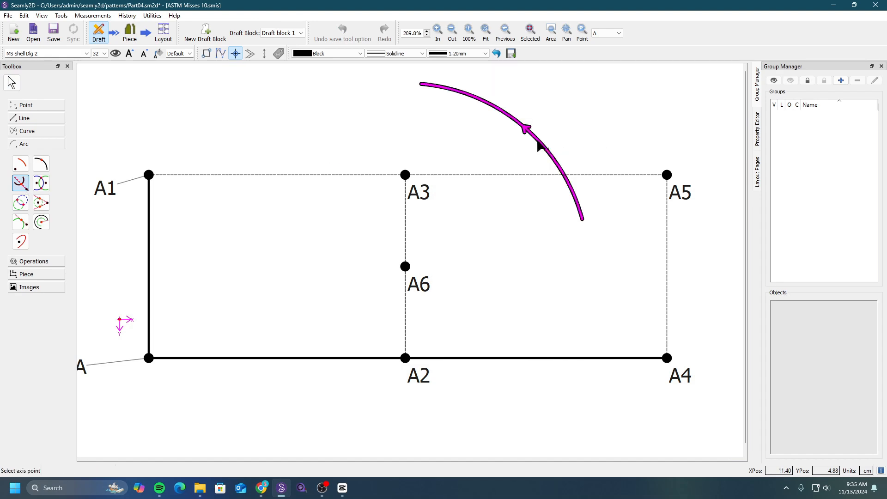
{"action": "left_click", "coordinate": [422, 198]}
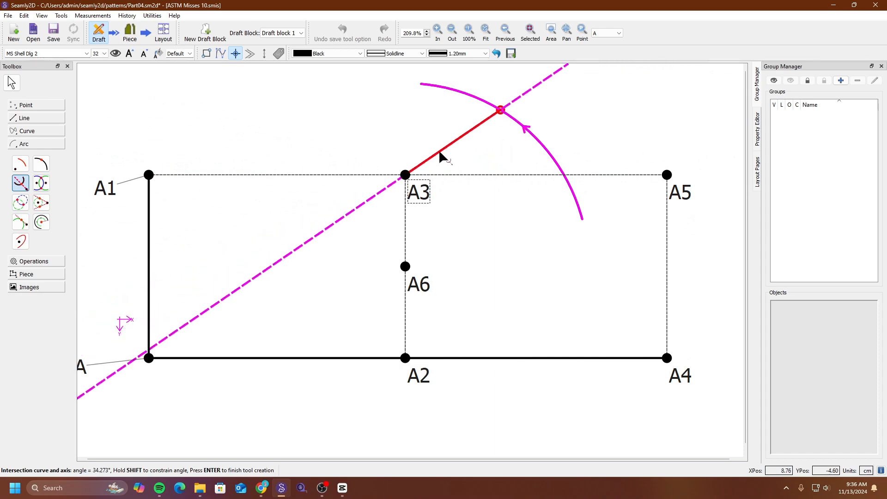
{"action": "left_click", "coordinate": [537, 139]}
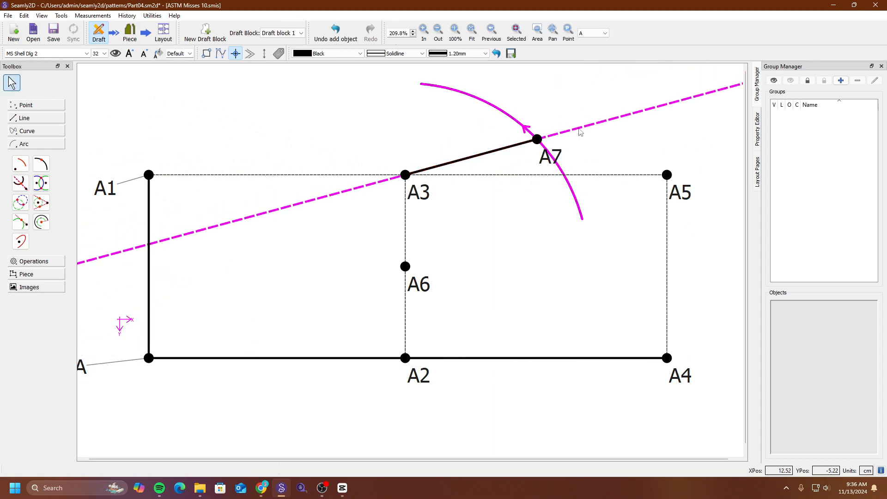
Step: Set the axis angle of intersection point A7 to 45° and accept the change
{"action": "right_click", "coordinate": [537, 140]}
{"action": "left_click", "coordinate": [574, 146]}
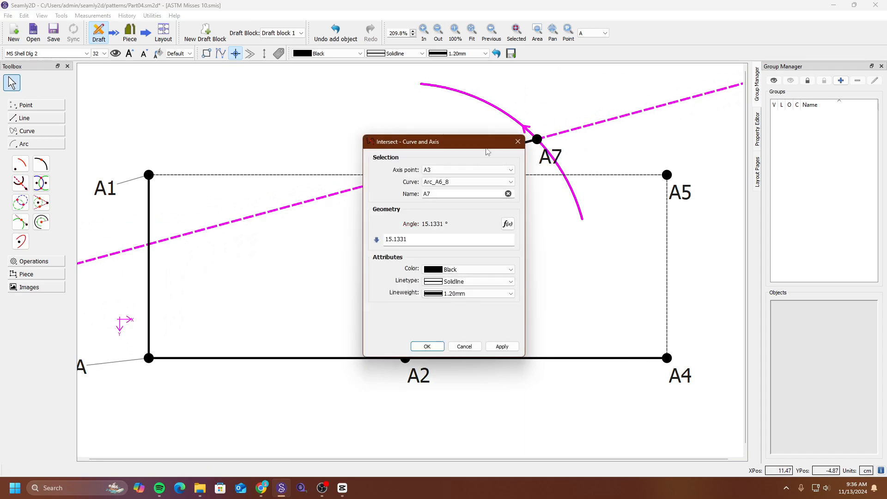
{"action": "left_click_drag", "start_coordinate": [486, 142], "coordinate": [253, 114]}
{"action": "left_click_drag", "start_coordinate": [204, 208], "coordinate": [117, 206]}
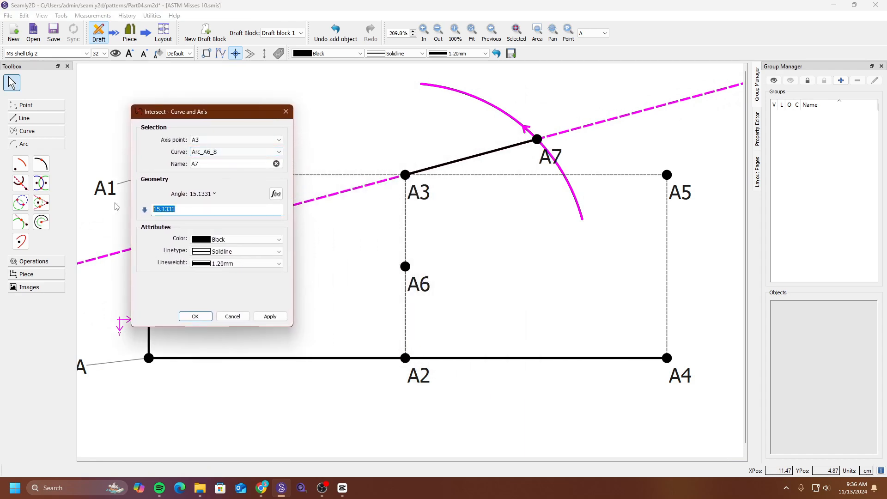
{"action": "type", "text": "45"}
{"action": "left_click", "coordinate": [268, 318]}
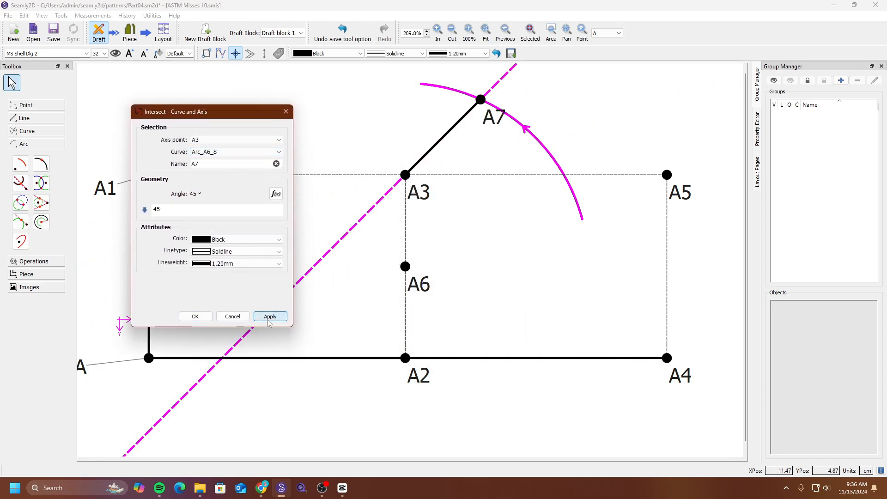
{"action": "left_click", "coordinate": [195, 317]}
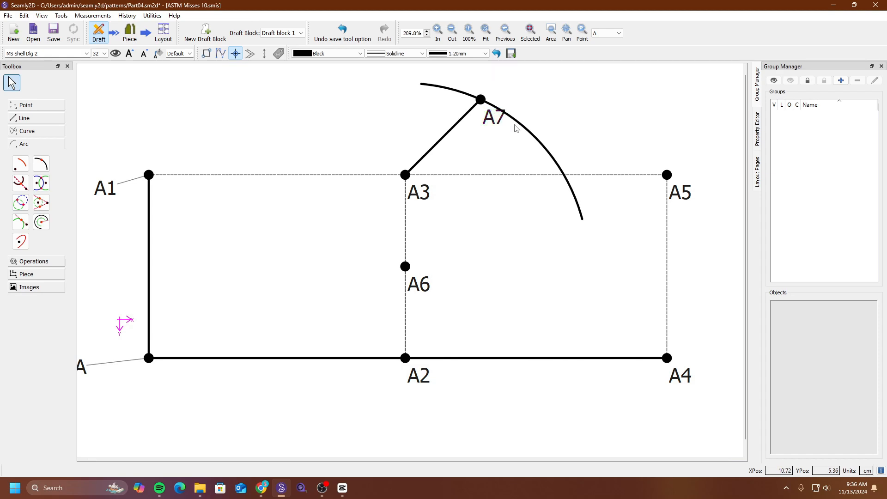
{"action": "mouse_move", "coordinate": [535, 139]}
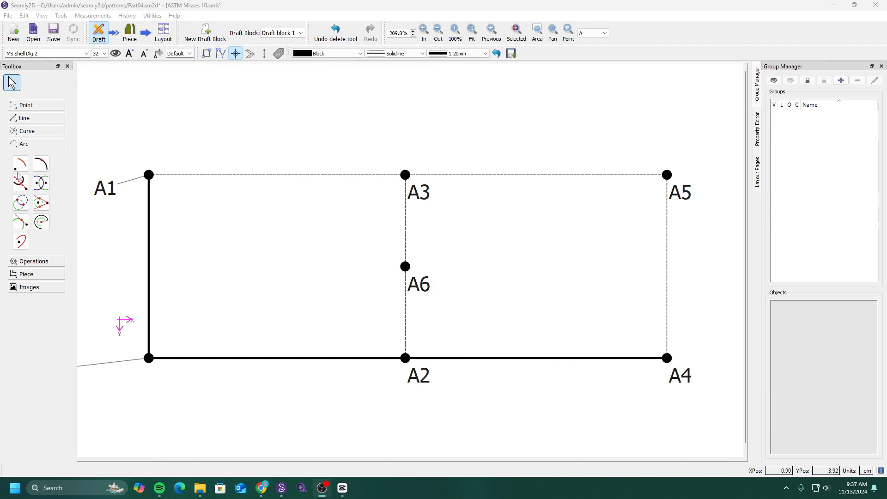
Step: Create a full-circle arc centred on A6 with radius 5 cm, first angle 0° and second angle 360°
{"action": "left_click", "coordinate": [49, 190]}
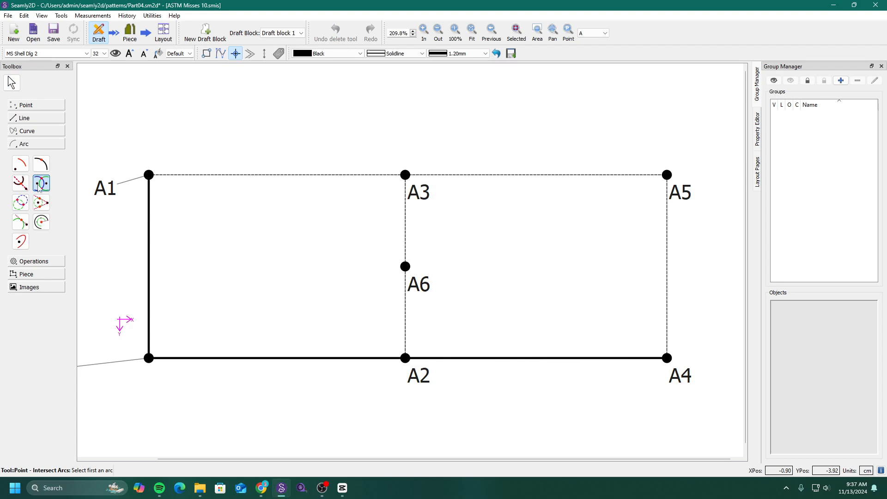
{"action": "left_click", "coordinate": [21, 163]}
{"action": "left_click", "coordinate": [432, 289]}
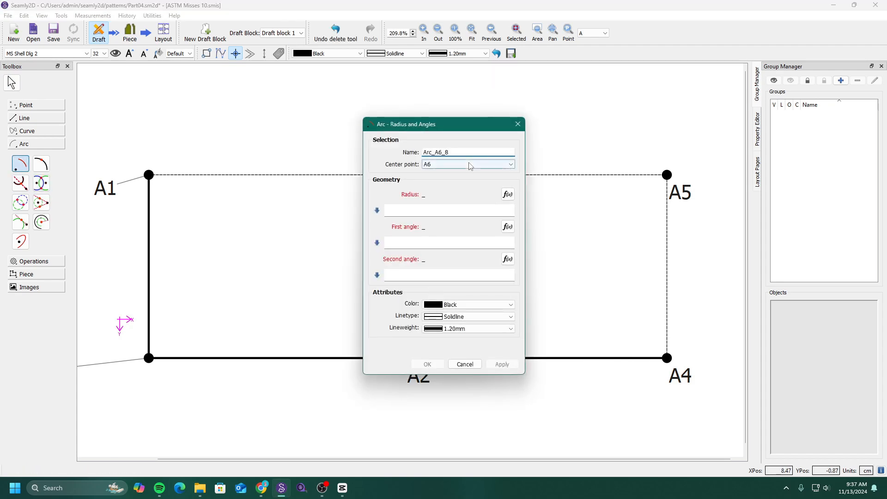
{"action": "left_click_drag", "start_coordinate": [453, 118], "coordinate": [306, 140]}
{"action": "left_click", "coordinate": [274, 211]}
{"action": "type", "text": "5"}
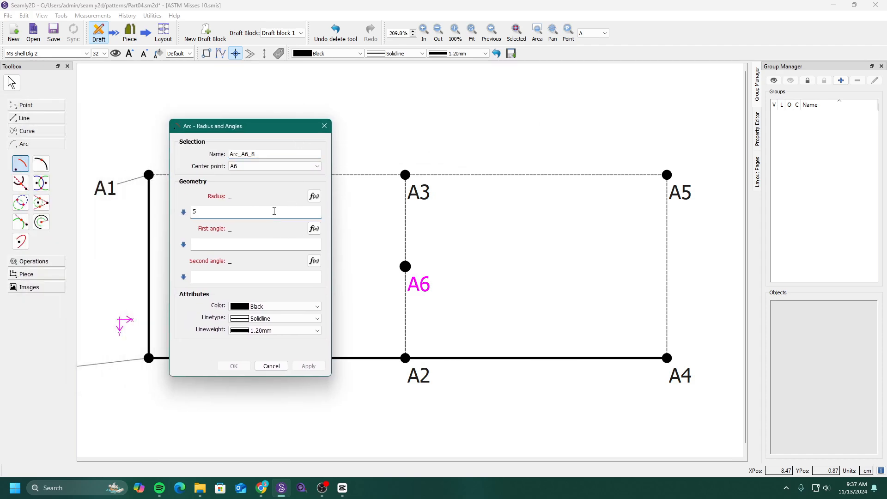
{"action": "key", "text": "Tab"}
{"action": "type", "text": "0"}
{"action": "key", "text": "Tab"}
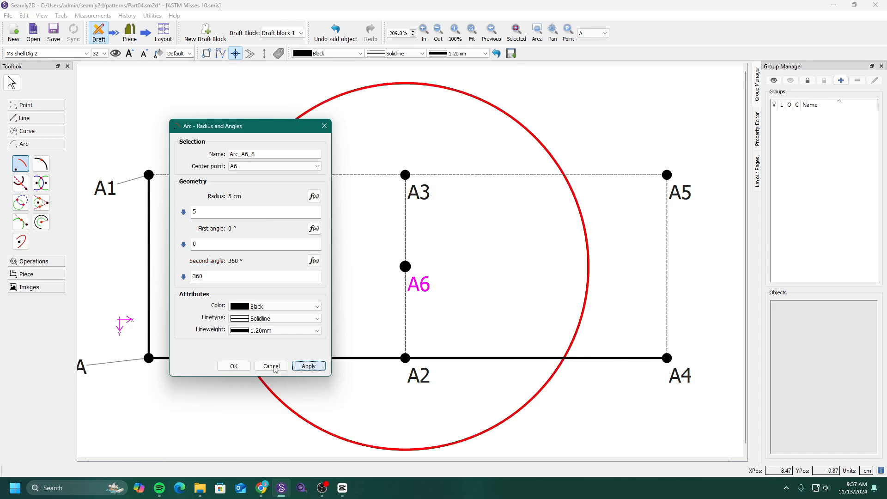
{"action": "left_click", "coordinate": [234, 366]}
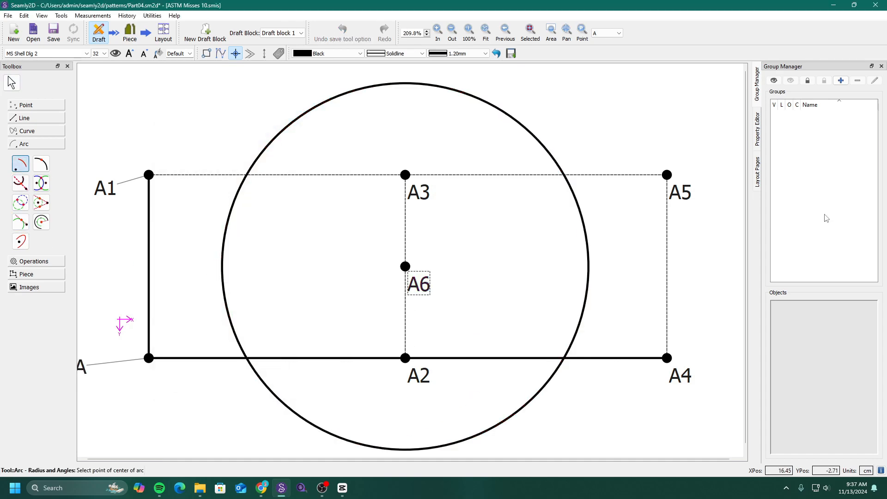
Step: Create a full-circle arc centred on A5 with radius 3.5 cm, first angle 0° and second angle 360°
{"action": "left_click", "coordinate": [682, 197]}
{"action": "left_click_drag", "start_coordinate": [409, 124], "coordinate": [218, 132]}
{"action": "left_click", "coordinate": [217, 215]}
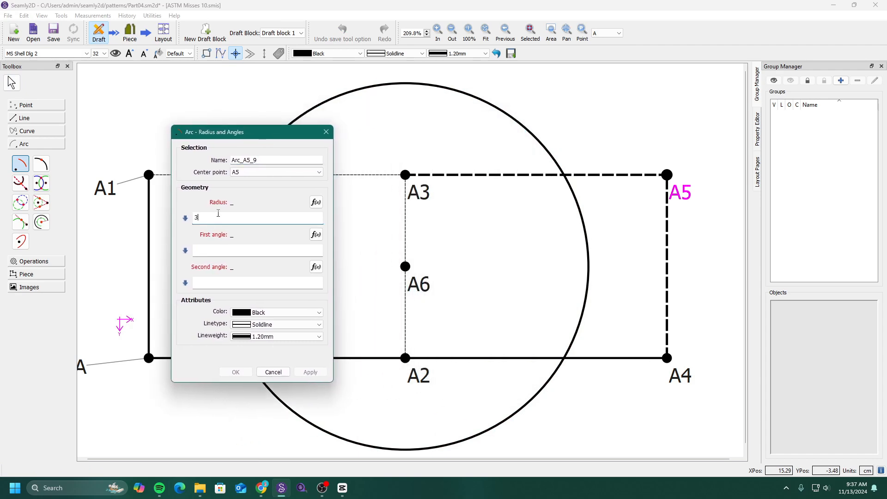
{"action": "type", "text": "3.5"}
{"action": "key", "text": "Tab"}
{"action": "type", "text": "0"}
{"action": "key", "text": "Tab"}
{"action": "type", "text": "360"}
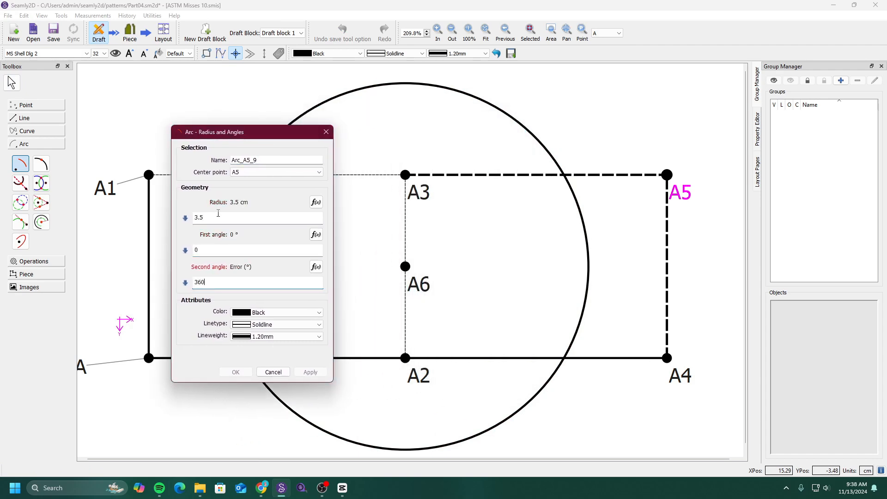
{"action": "left_click", "coordinate": [311, 372]}
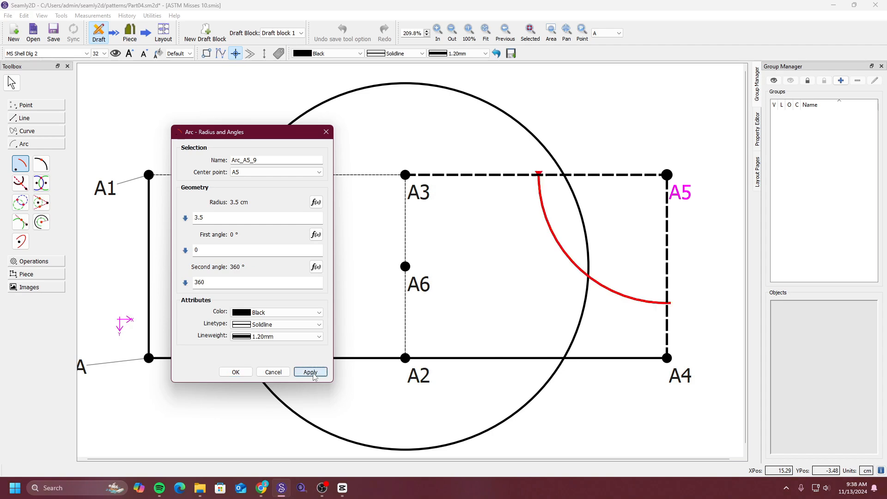
{"action": "left_click", "coordinate": [235, 372]}
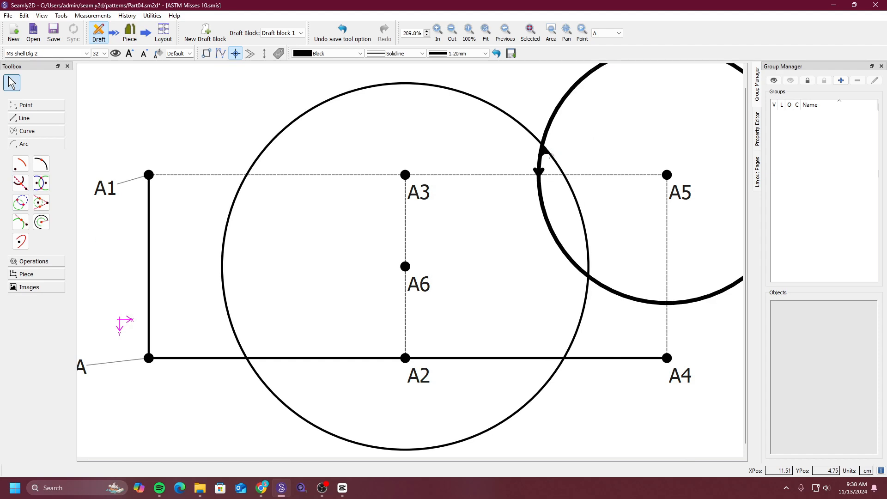
Step: Place a point at the intersection of the arc around A6 and the arc around A5
{"action": "left_click", "coordinate": [41, 184]}
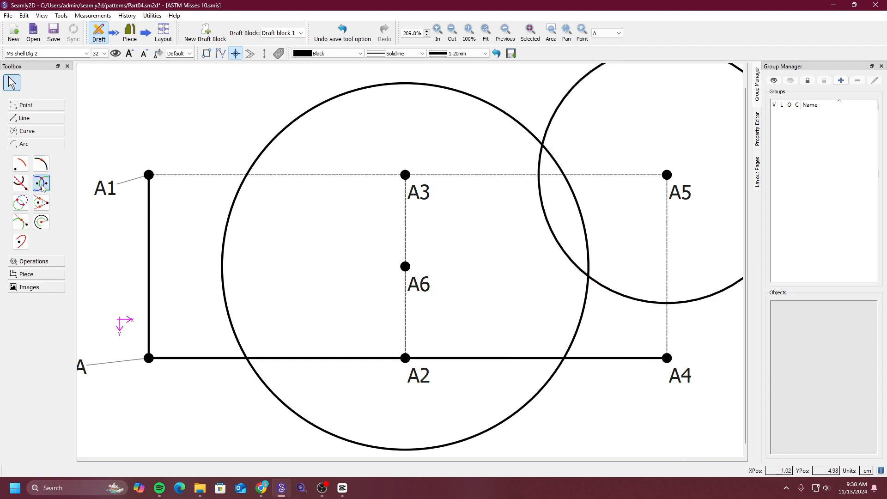
{"action": "left_click", "coordinate": [362, 90]}
{"action": "left_click", "coordinate": [566, 101]}
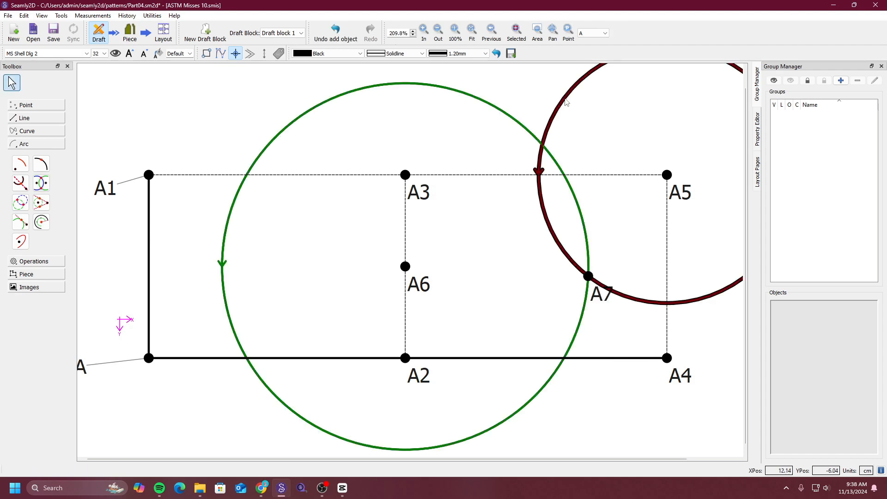
Step: Change the arc intersection point A7 to take the second point, apply it and close its properties
{"action": "right_click", "coordinate": [599, 296]}
{"action": "left_click", "coordinate": [621, 301]}
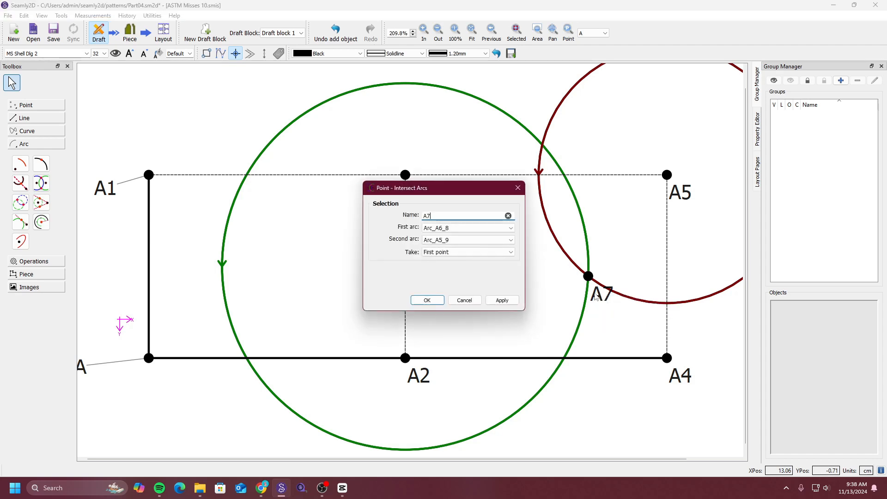
{"action": "left_click_drag", "start_coordinate": [470, 194], "coordinate": [349, 190]}
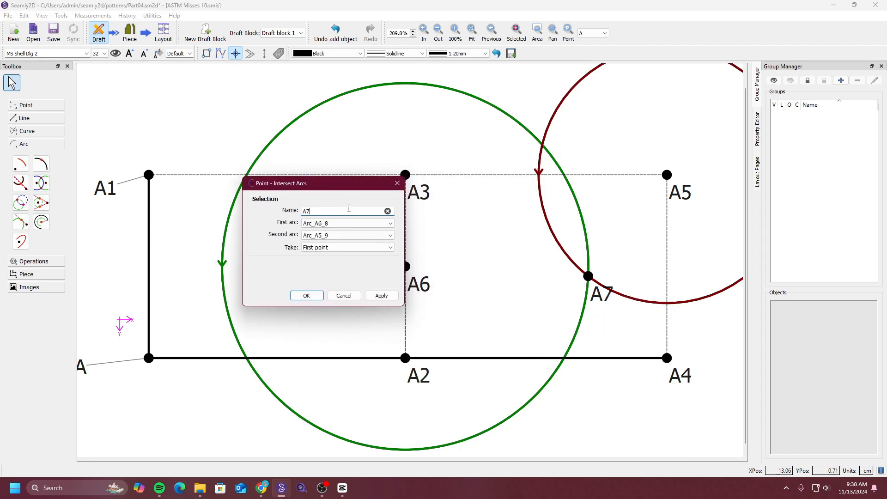
{"action": "left_click", "coordinate": [365, 248]}
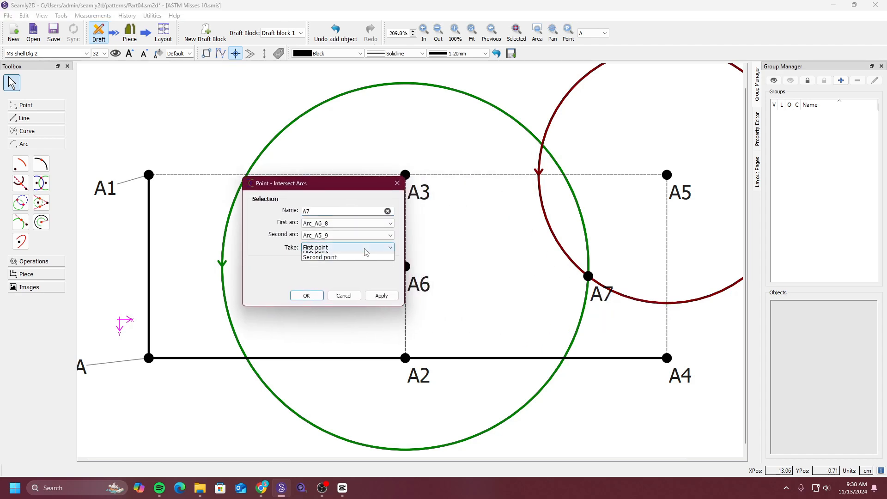
{"action": "left_click", "coordinate": [357, 262]}
{"action": "left_click", "coordinate": [386, 297]}
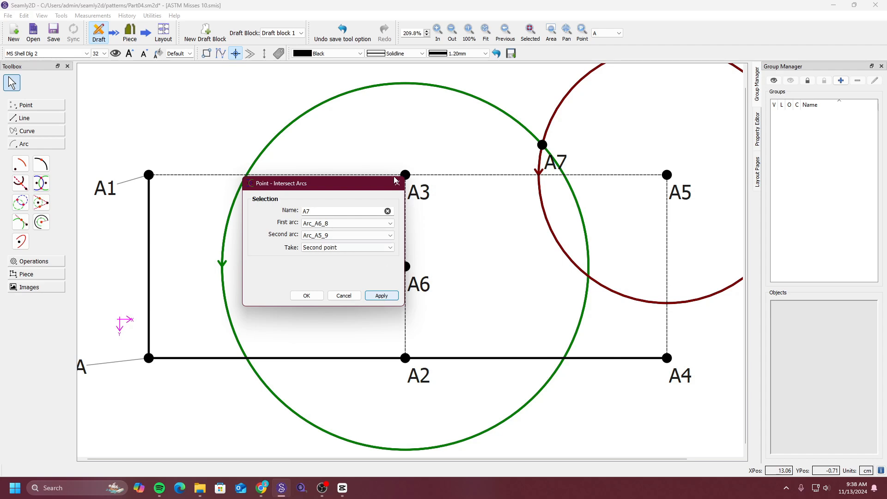
{"action": "left_click", "coordinate": [397, 182]}
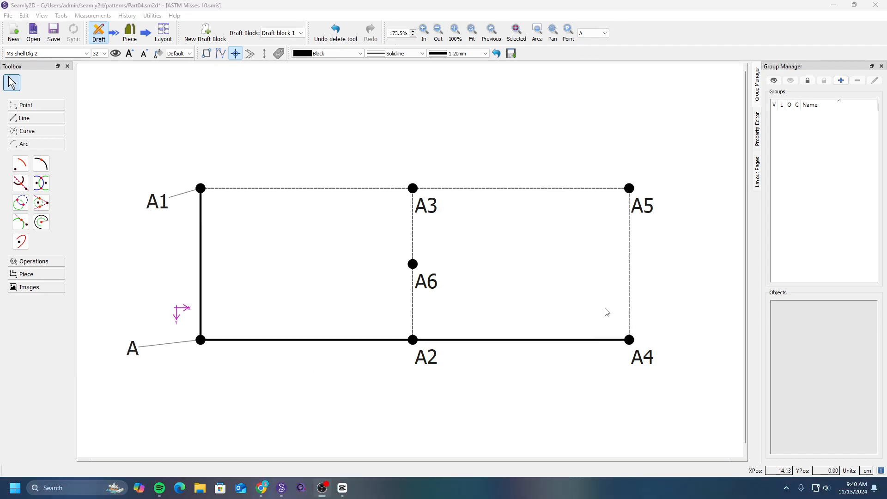
Step: Create an Intersect Circles point from circles centred on A6 with radius 5 cm and A4 with radius 3 cm
{"action": "left_click", "coordinate": [23, 206]}
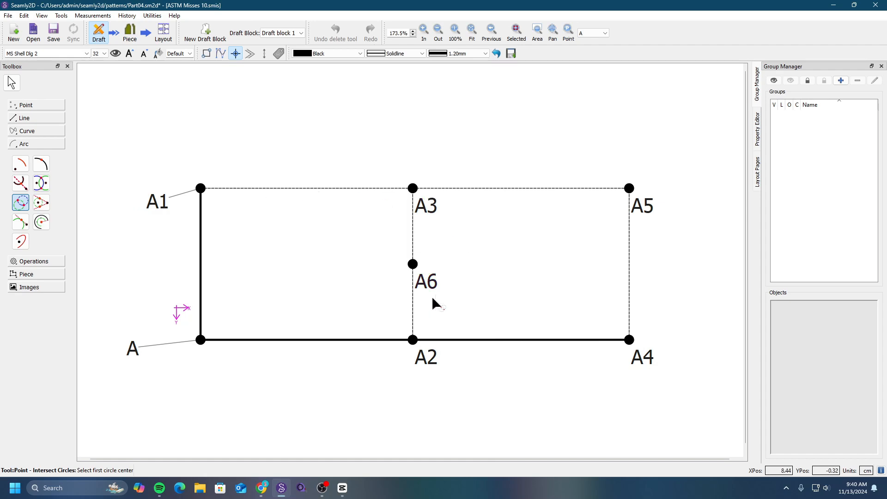
{"action": "mouse_move", "coordinate": [425, 282]}
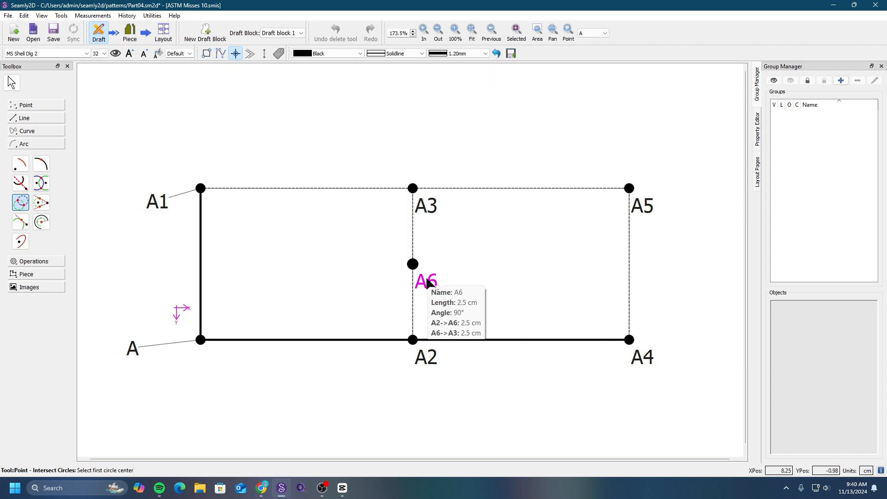
{"action": "left_click", "coordinate": [424, 281]}
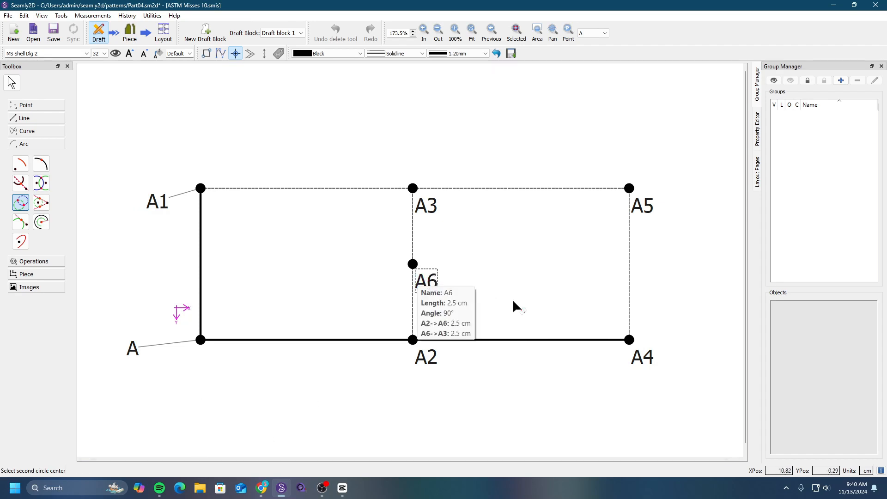
{"action": "left_click", "coordinate": [641, 356]}
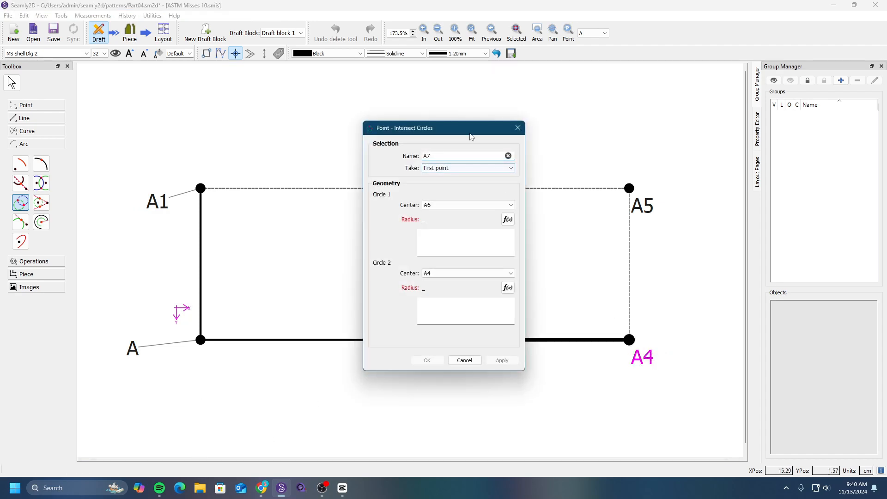
{"action": "left_click_drag", "start_coordinate": [469, 131], "coordinate": [261, 151]}
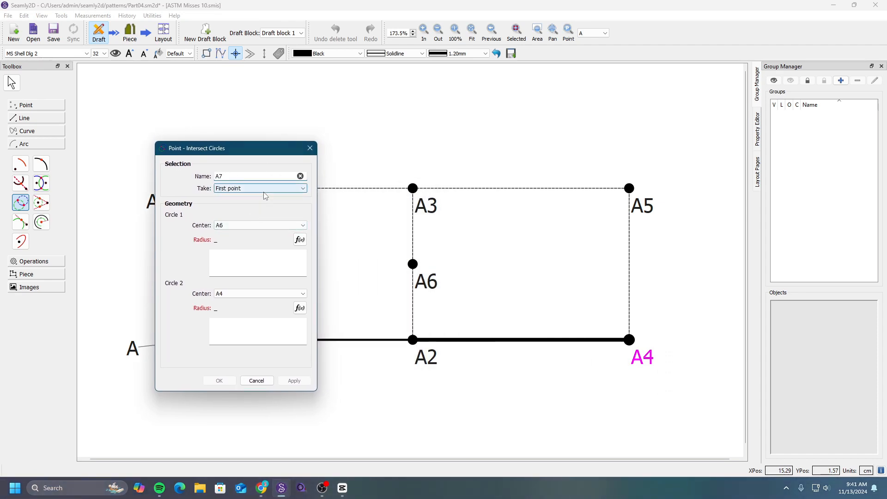
{"action": "left_click", "coordinate": [252, 261]}
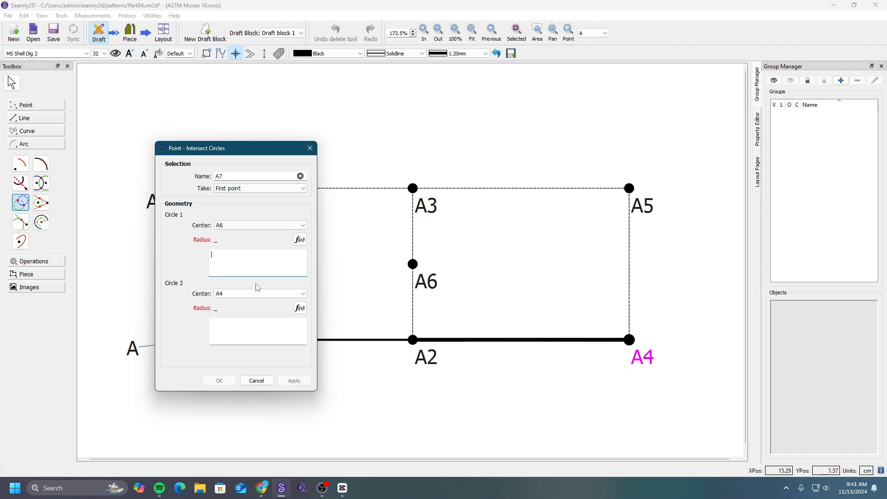
{"action": "left_click", "coordinate": [260, 333]}
{"action": "left_click", "coordinate": [303, 382]}
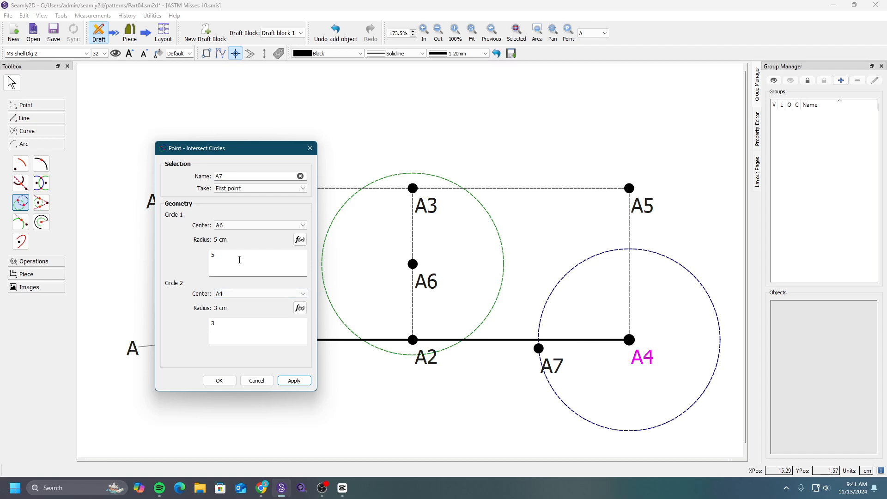
Step: Set the radii of both intersecting circles to 6 cm and accept point A7
{"action": "left_click_drag", "start_coordinate": [240, 259], "coordinate": [203, 257]}
{"action": "left_click_drag", "start_coordinate": [242, 332], "coordinate": [192, 332]}
{"action": "type", "text": "6"}
{"action": "left_click", "coordinate": [295, 380]}
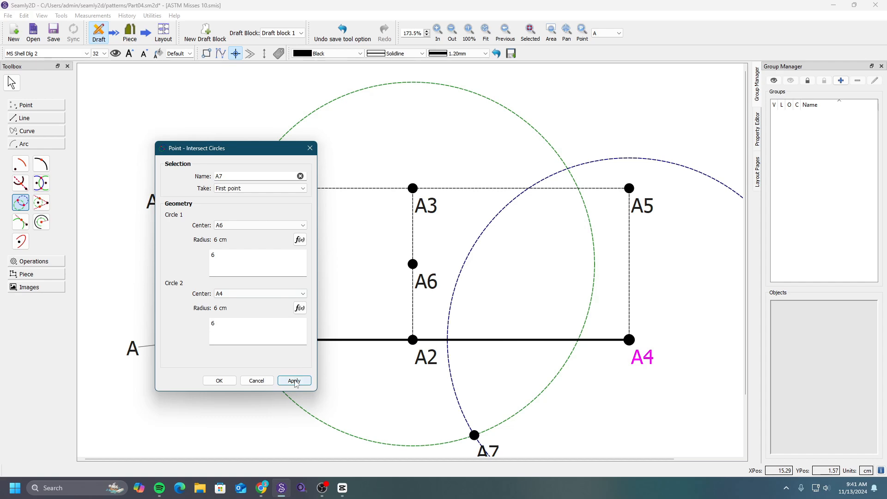
{"action": "left_click", "coordinate": [220, 380]}
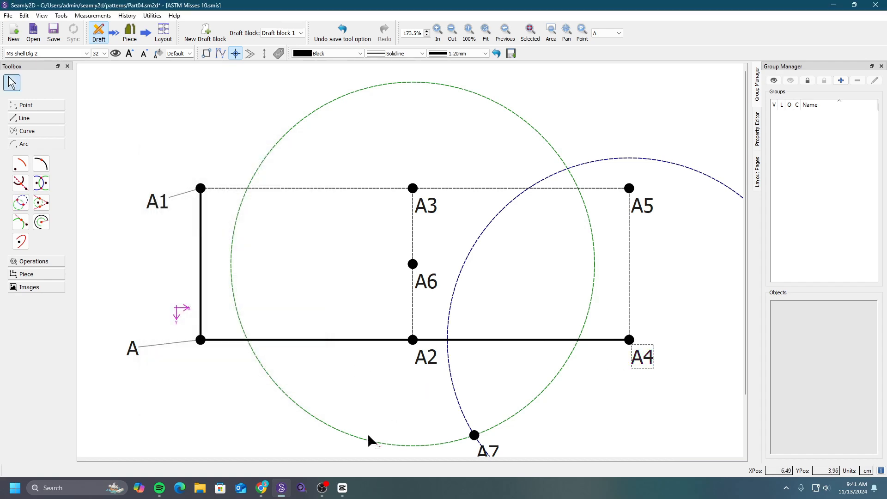
Step: Delete point A7, the intersection of the circles centred on A6 and A4
{"action": "scroll", "coordinate": [289, 403], "scroll_direction": "down", "scroll_amount": 2}
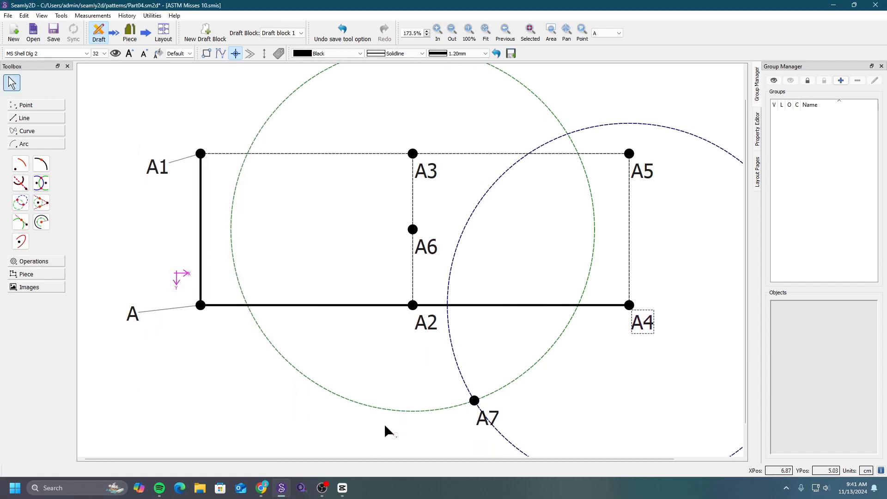
{"action": "scroll", "coordinate": [460, 395], "scroll_direction": "down", "scroll_amount": 1}
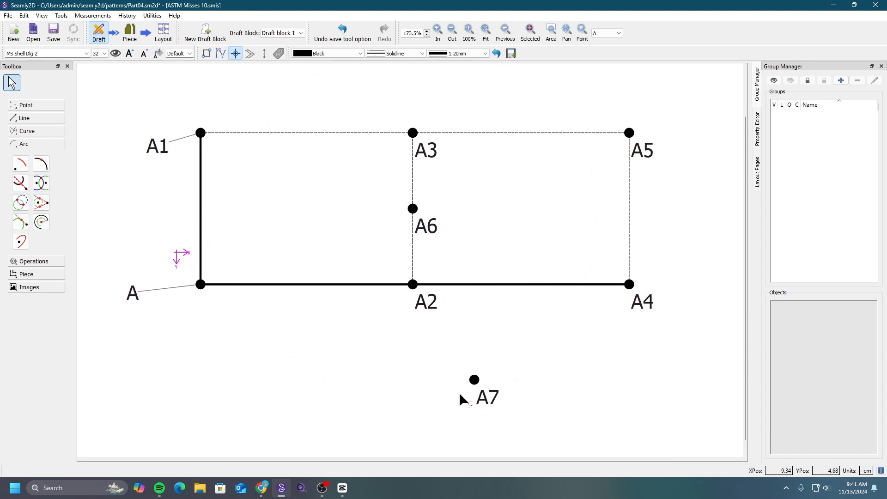
{"action": "left_click", "coordinate": [490, 400]}
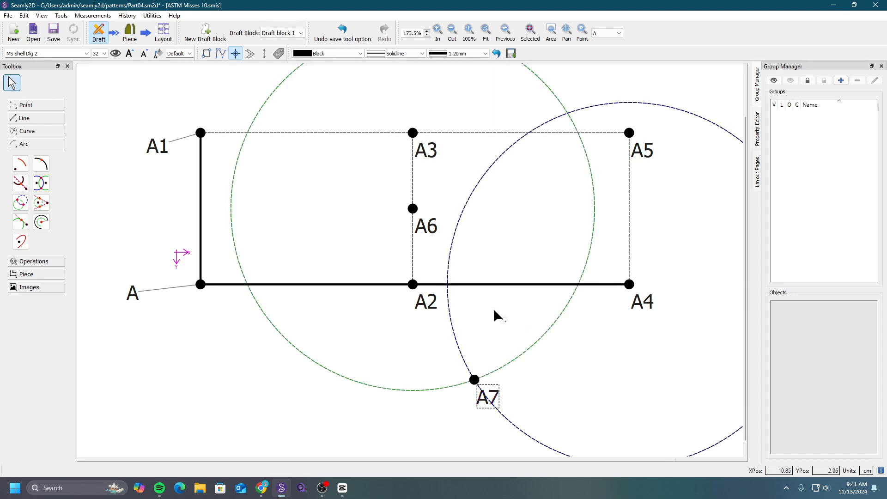
{"action": "right_click", "coordinate": [491, 402]}
{"action": "left_click", "coordinate": [402, 381]}
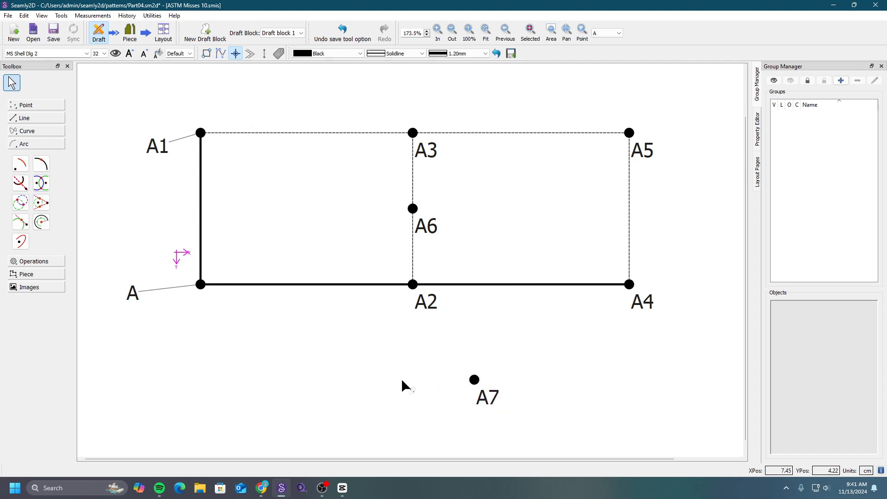
{"action": "left_click", "coordinate": [487, 398]}
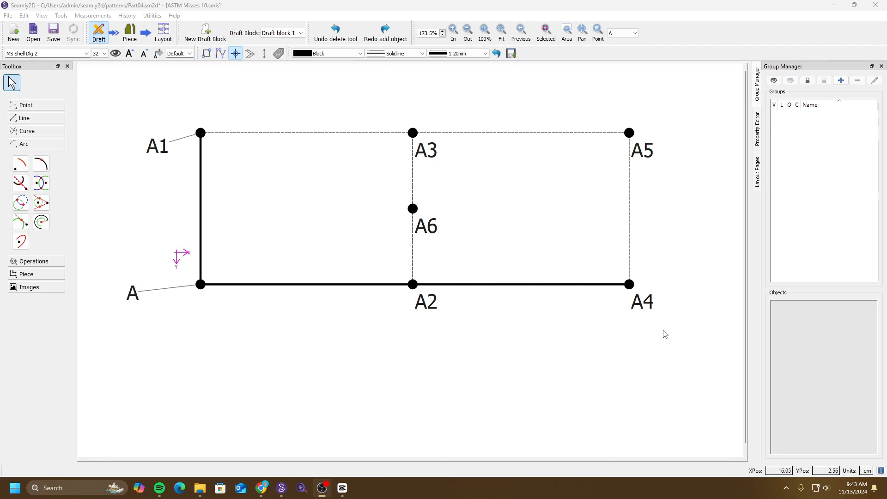
Step: Create an Intersect Circle and Tangent point with tangent point A4 and a 1 cm radius circle centred on A6, and apply it
{"action": "left_click", "coordinate": [46, 207]}
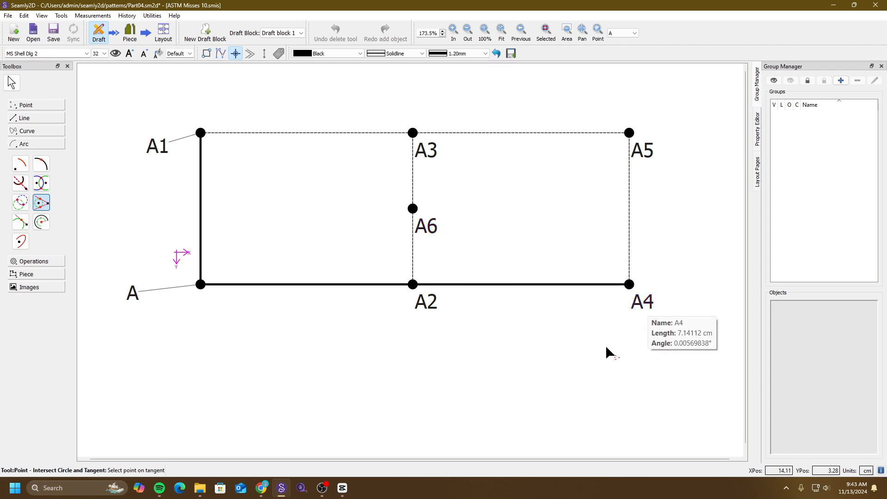
{"action": "left_click", "coordinate": [645, 305]}
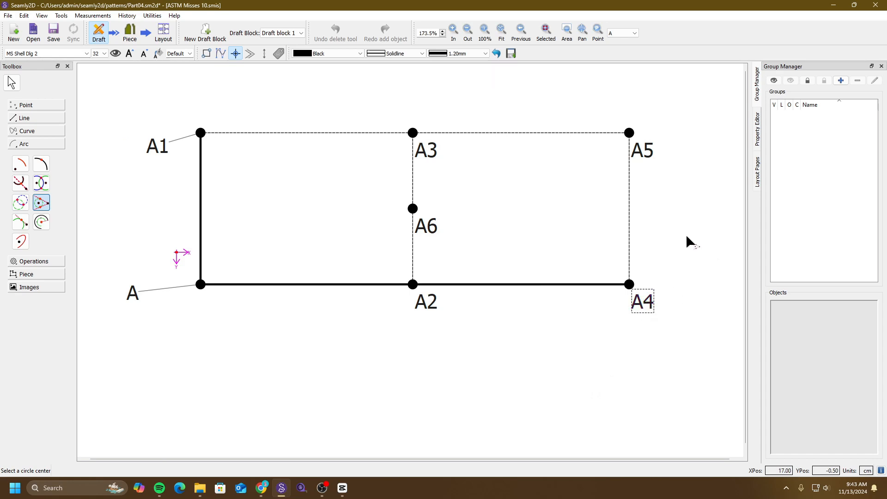
{"action": "left_click", "coordinate": [430, 233]}
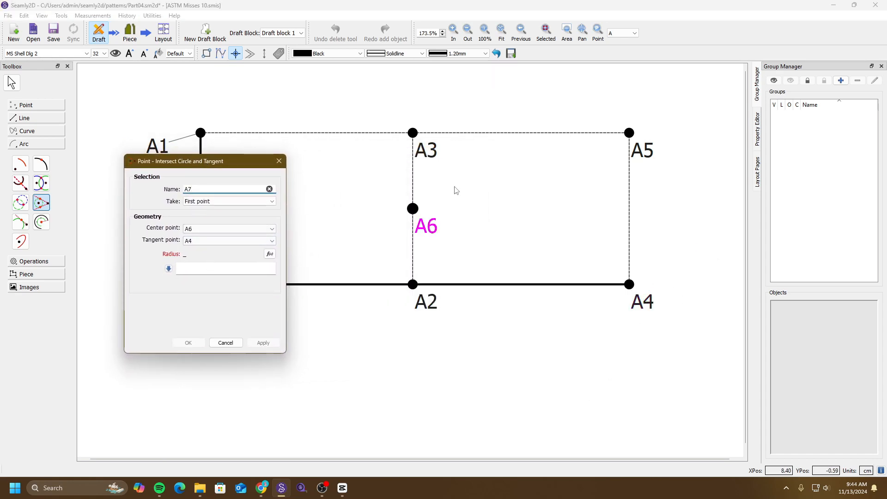
{"action": "left_click", "coordinate": [217, 271]}
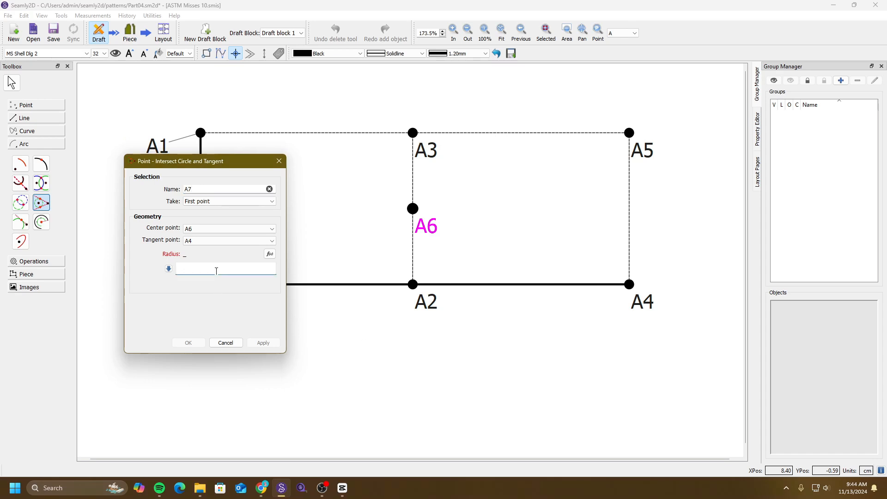
{"action": "type", "text": "1"}
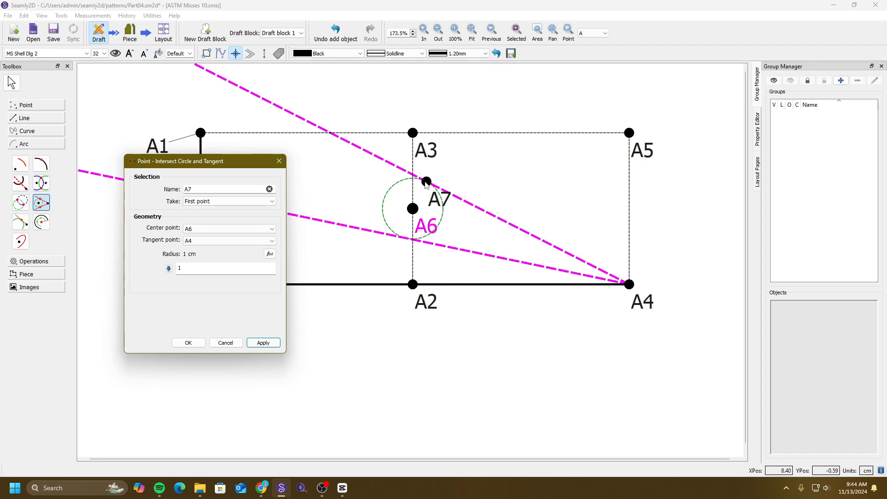
Step: Change the circle tangent point A7 to take the second point and apply it
{"action": "left_click", "coordinate": [272, 202]}
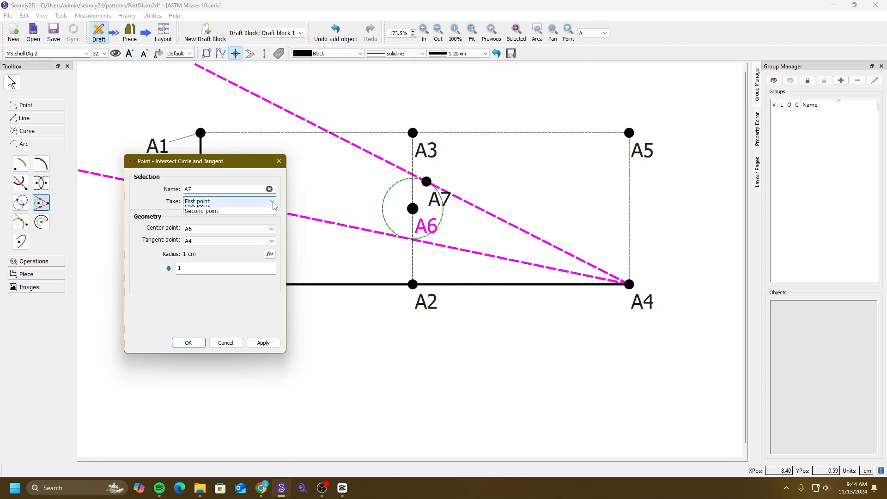
{"action": "left_click", "coordinate": [249, 210]}
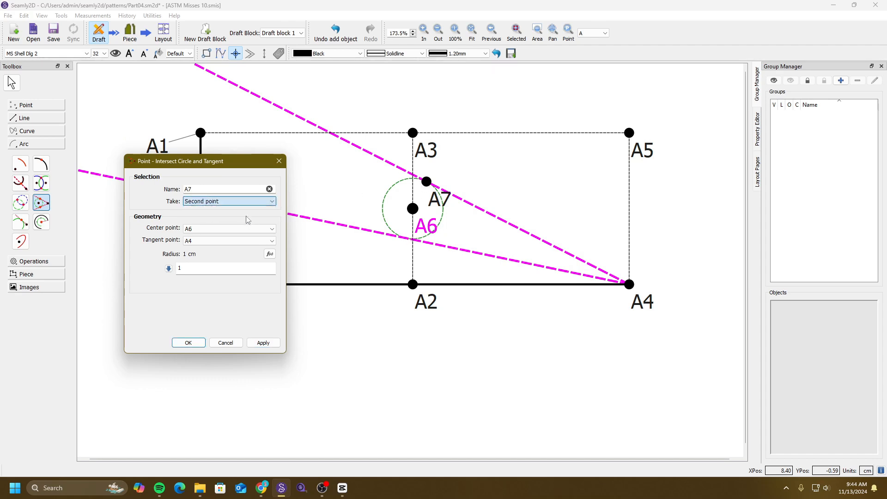
{"action": "left_click", "coordinate": [263, 342]}
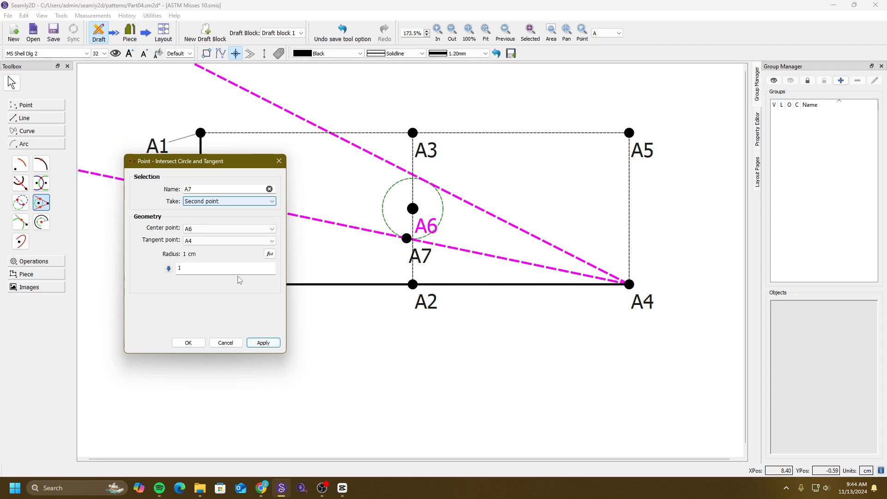
Step: Try a 5 cm radius for the circle around A6, replace it with 2.5 cm, and accept point A7
{"action": "left_click_drag", "start_coordinate": [236, 268], "coordinate": [165, 271]}
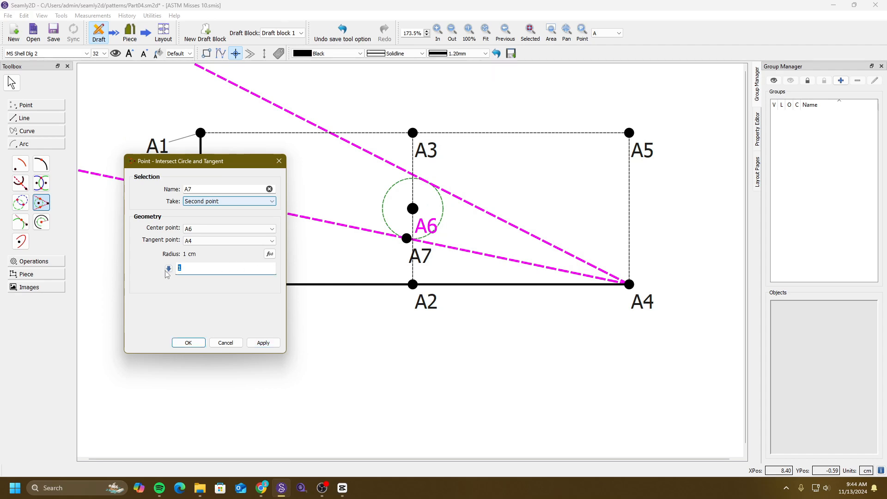
{"action": "left_click", "coordinate": [263, 343]}
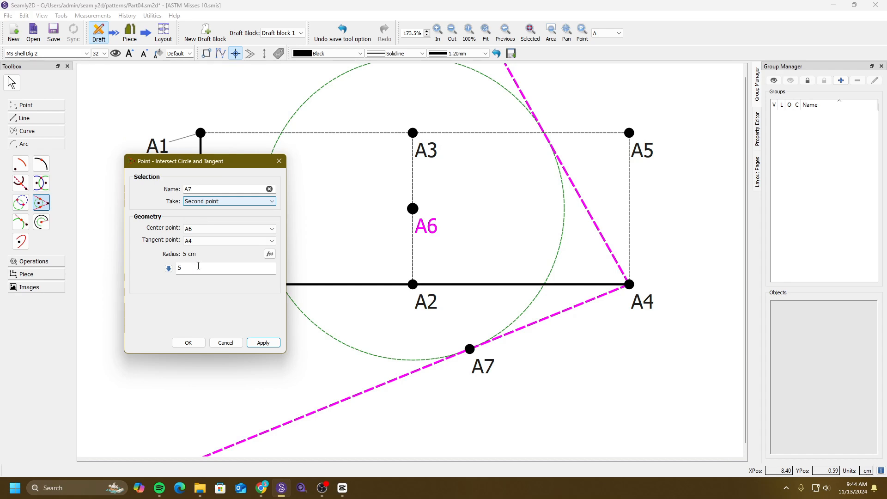
{"action": "double_click", "coordinate": [179, 268]}
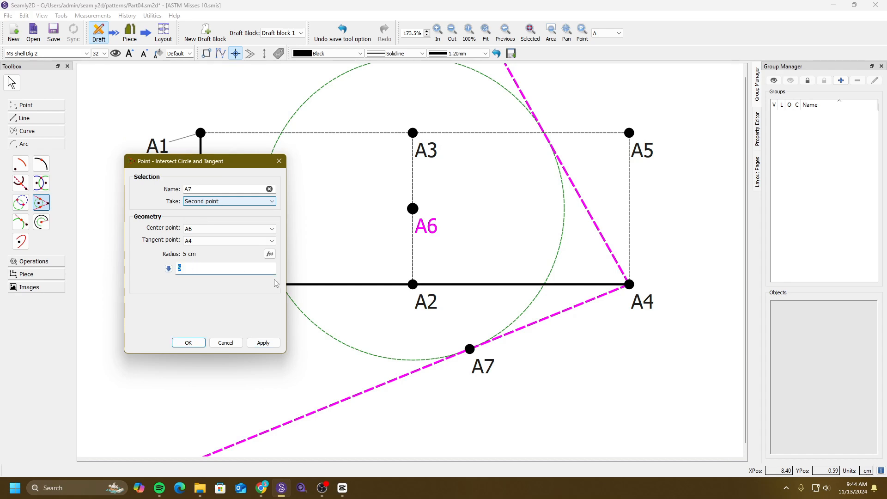
{"action": "type", "text": "2.5"}
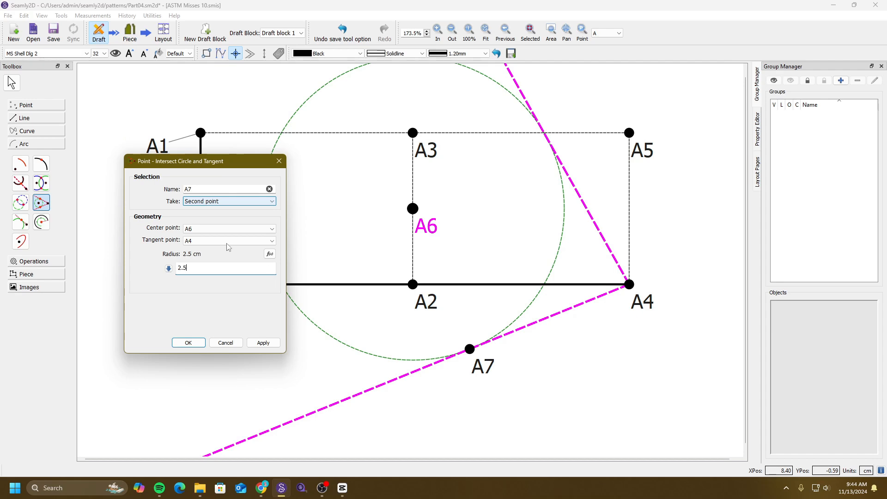
{"action": "left_click", "coordinate": [262, 342]}
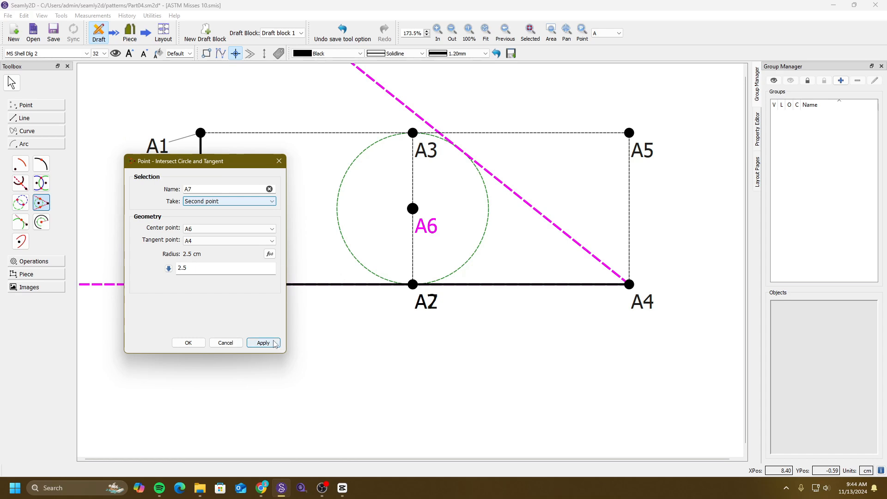
{"action": "left_click", "coordinate": [188, 343]}
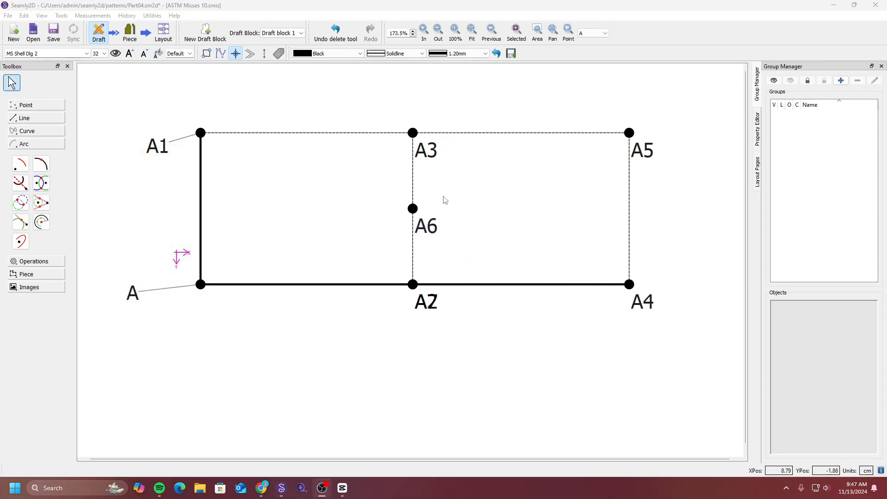
Step: Draw an arc centred on A6 with a radius of 3 cm, a first angle of 270° and a second angle of 90°
{"action": "left_click", "coordinate": [23, 226]}
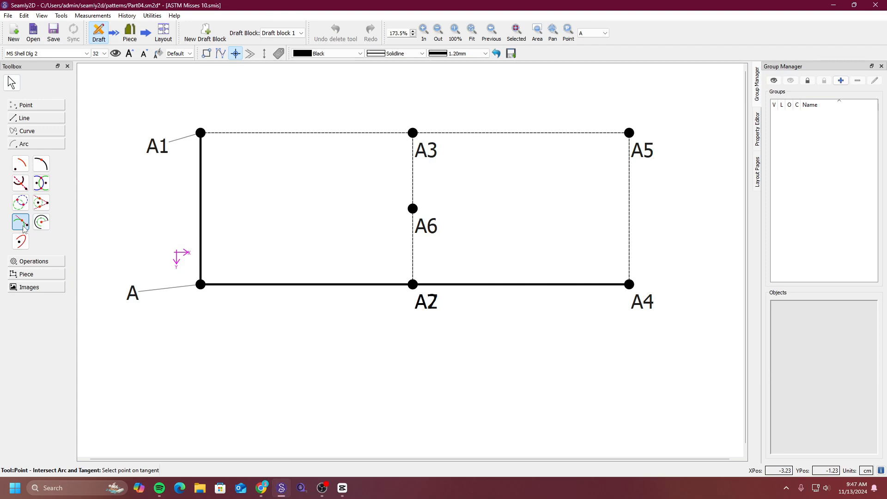
{"action": "left_click", "coordinate": [21, 164]}
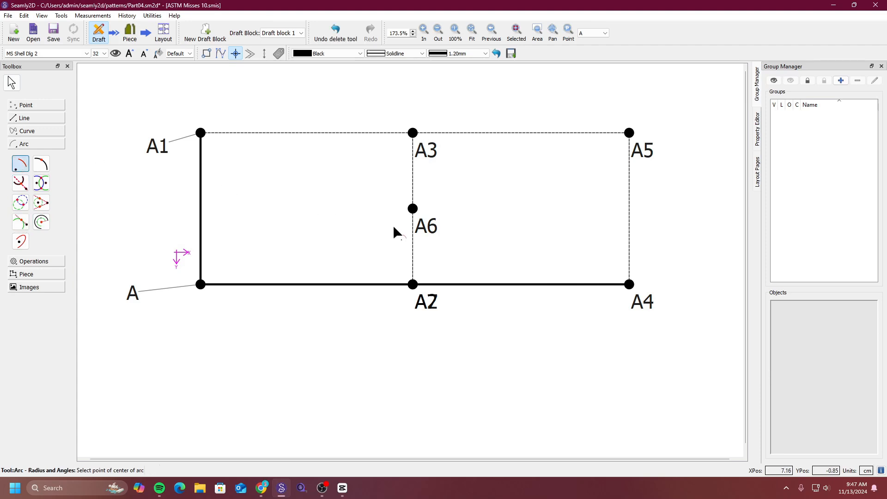
{"action": "left_click", "coordinate": [425, 230]}
{"action": "left_click_drag", "start_coordinate": [415, 111], "coordinate": [250, 121]}
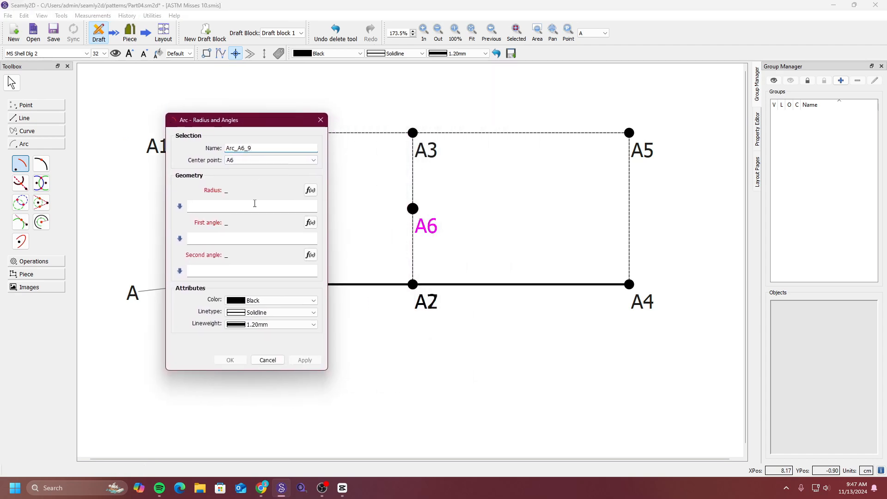
{"action": "left_click", "coordinate": [254, 205]}
{"action": "type", "text": "3"}
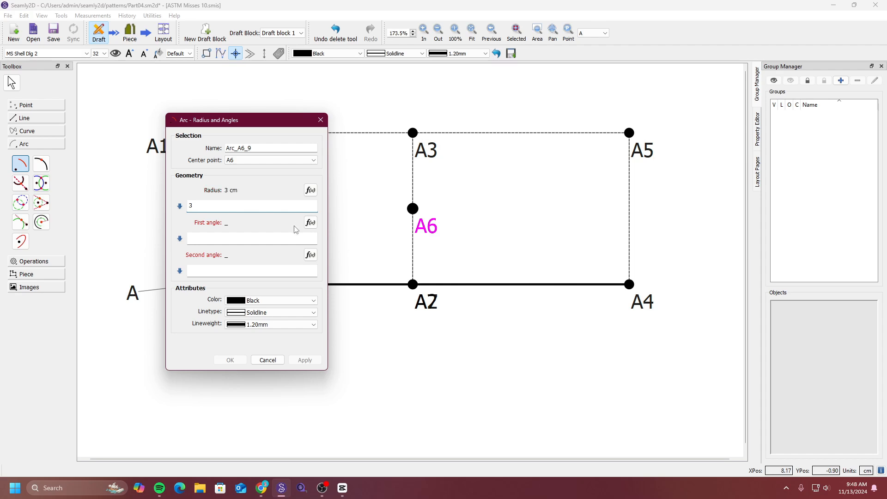
{"action": "left_click", "coordinate": [286, 239]}
{"action": "type", "text": "270"}
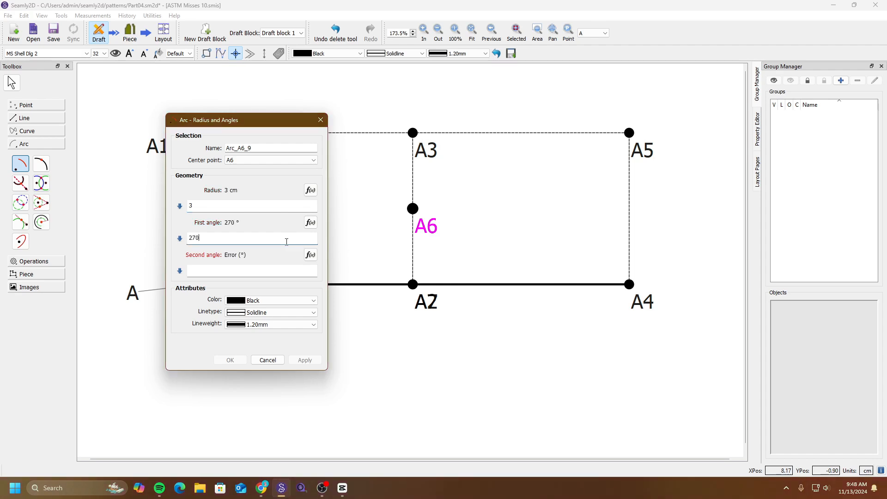
{"action": "left_click", "coordinate": [208, 271]}
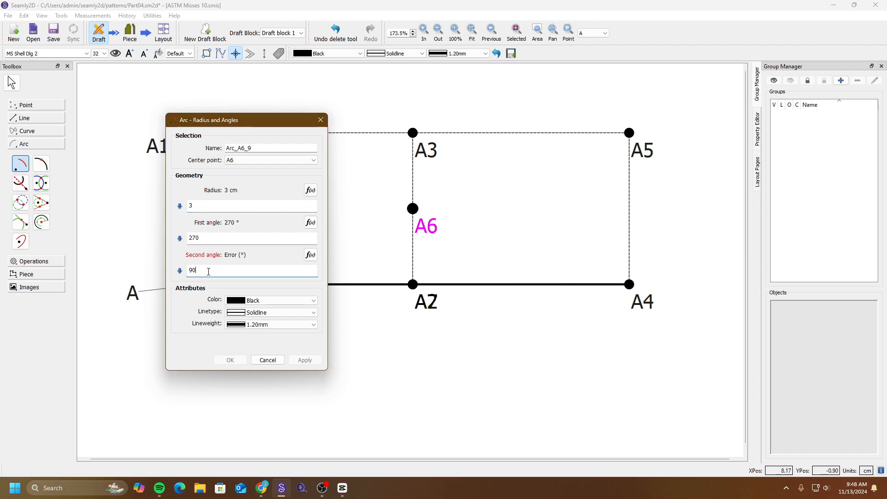
{"action": "left_click", "coordinate": [305, 359]}
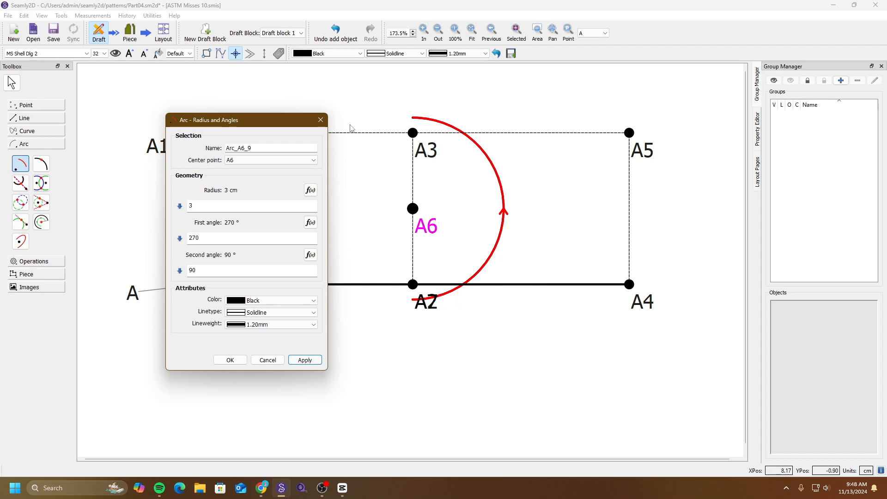
{"action": "left_click", "coordinate": [320, 121]}
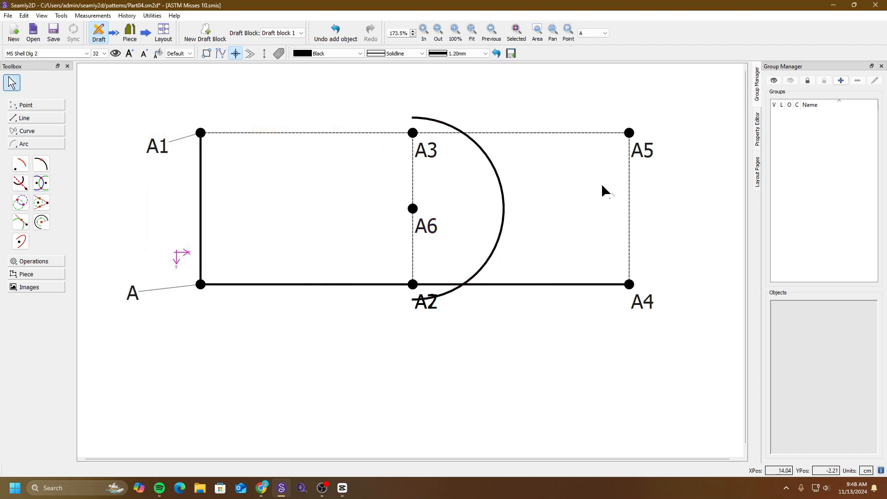
Step: Create an Intersect Arc and Tangent point from tangent point A5 to the arc around A6
{"action": "left_click", "coordinate": [22, 223]}
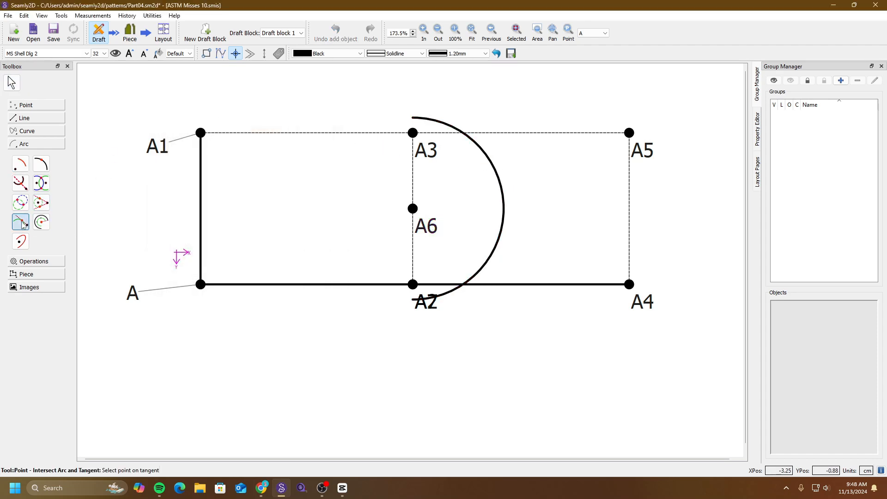
{"action": "left_click", "coordinate": [649, 154]}
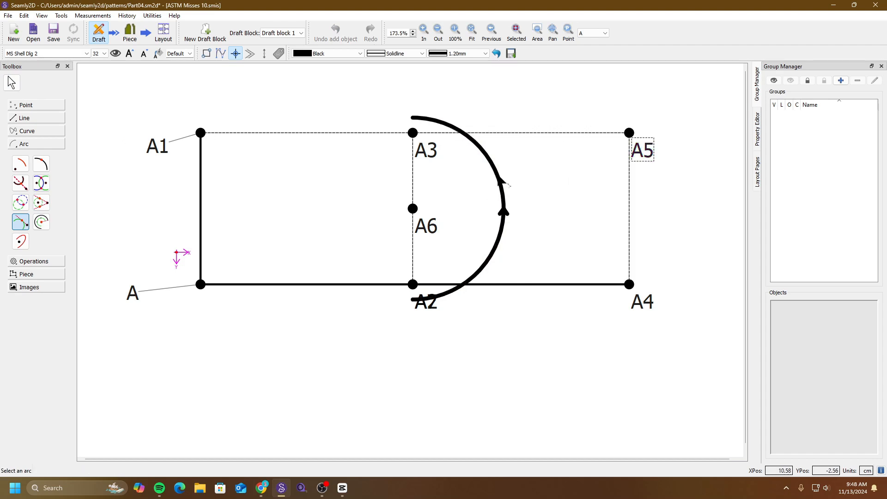
{"action": "left_click", "coordinate": [503, 209]}
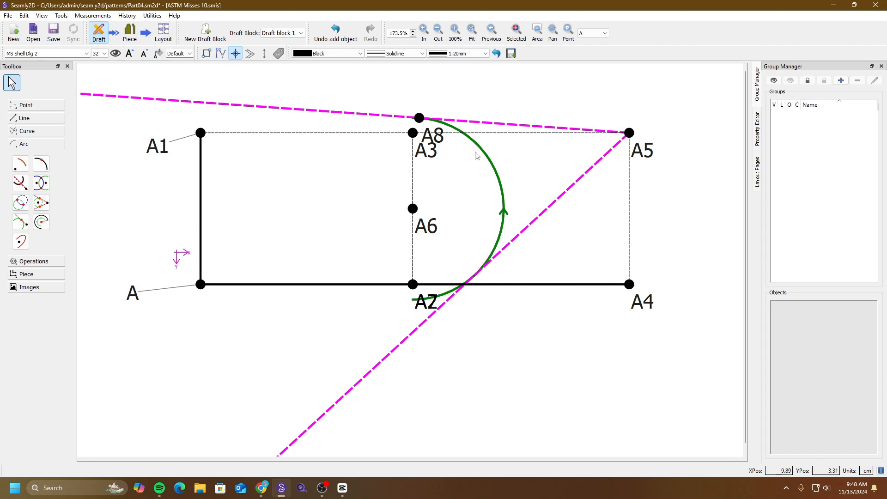
Step: Change the arc tangent point A8 to take the second point, apply it and close its properties
{"action": "right_click", "coordinate": [437, 143]}
{"action": "left_click", "coordinate": [458, 143]}
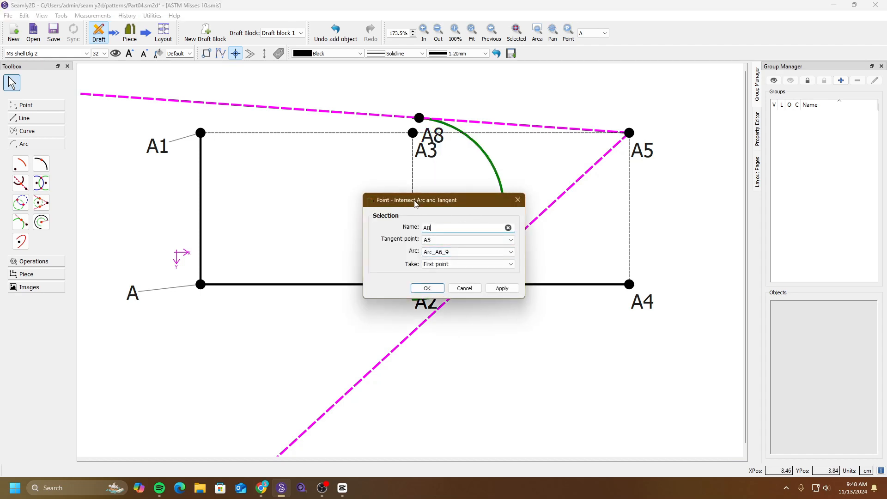
{"action": "left_click_drag", "start_coordinate": [418, 203], "coordinate": [283, 189]}
{"action": "left_click", "coordinate": [358, 250]}
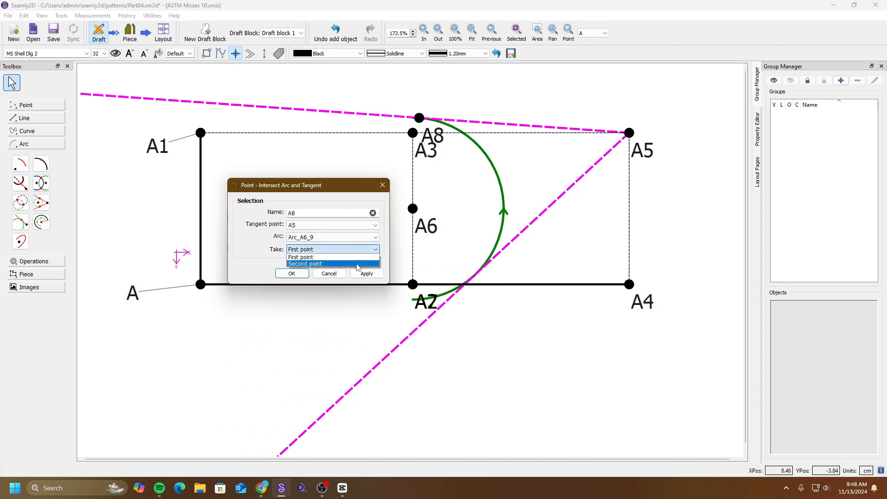
{"action": "left_click", "coordinate": [358, 263]}
{"action": "left_click", "coordinate": [365, 273]}
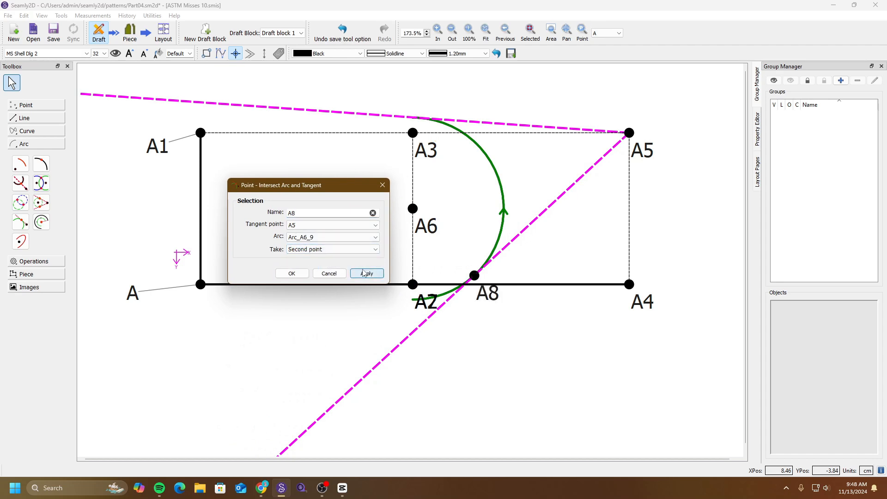
{"action": "left_click", "coordinate": [330, 274]}
Step: Delete the arc tangent point A8
{"action": "left_click", "coordinate": [490, 296]}
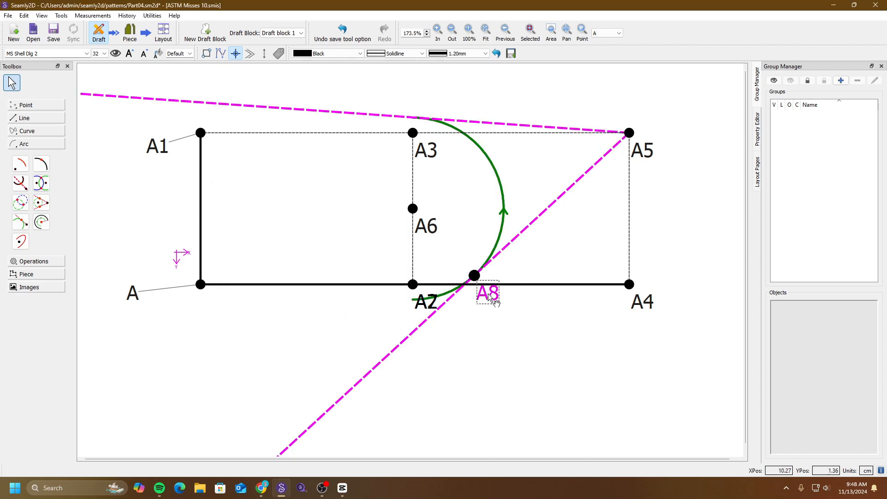
{"action": "key", "text": "Delete"}
{"action": "left_click", "coordinate": [467, 260]}
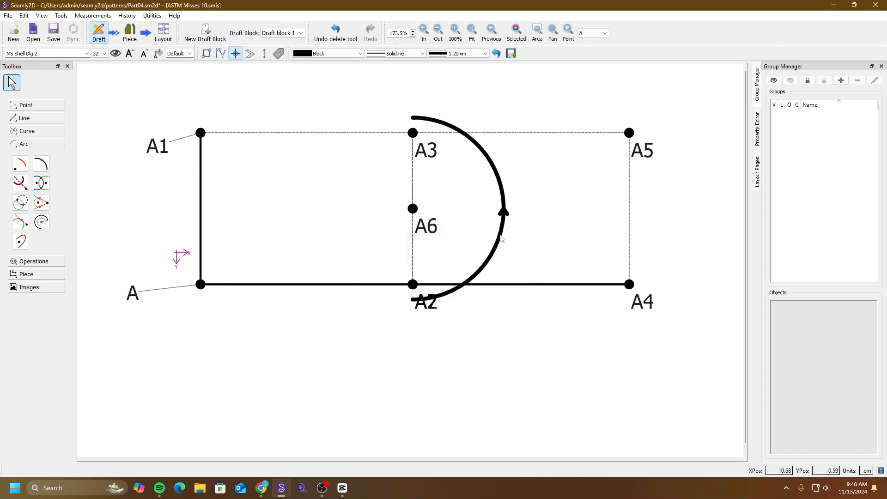
Step: Delete the arc centred on A6
{"action": "left_click", "coordinate": [511, 249]}
{"action": "key", "text": "Delete"}
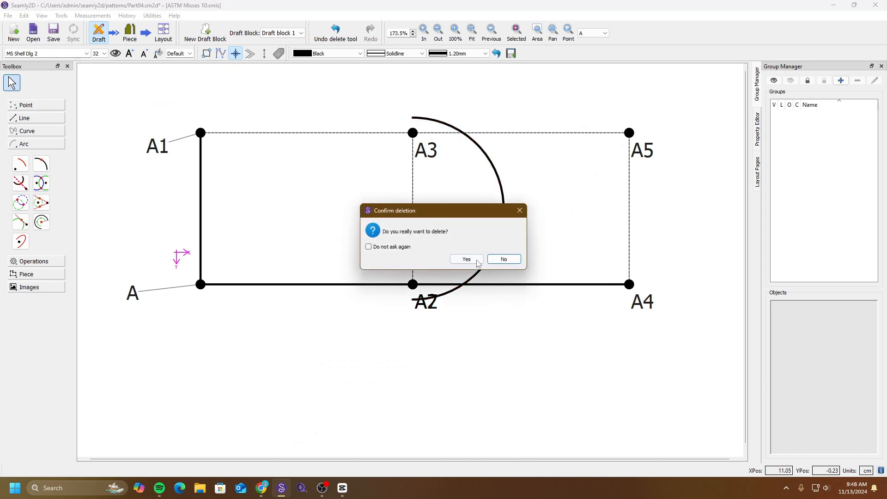
{"action": "left_click", "coordinate": [473, 258]}
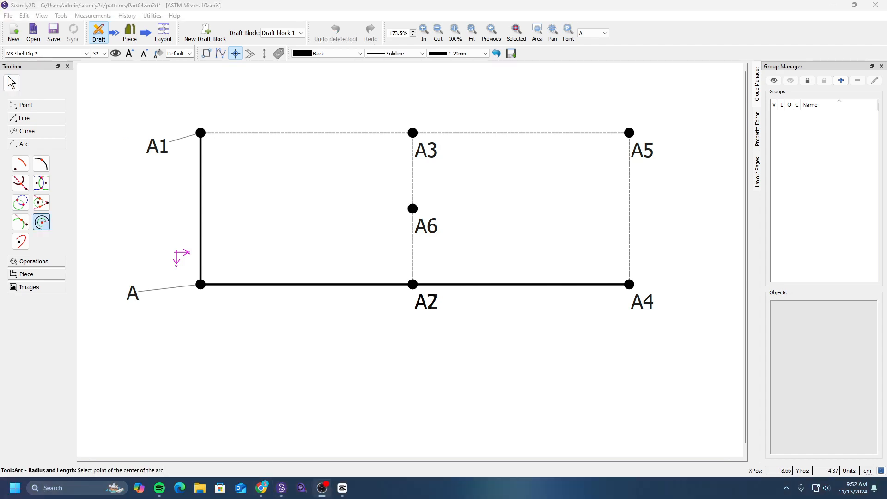
Step: Draw a Radius and Length arc centred on A6 with a 5 cm radius, a first angle of 0° and a length of 2.5 cm
{"action": "left_click", "coordinate": [45, 227]}
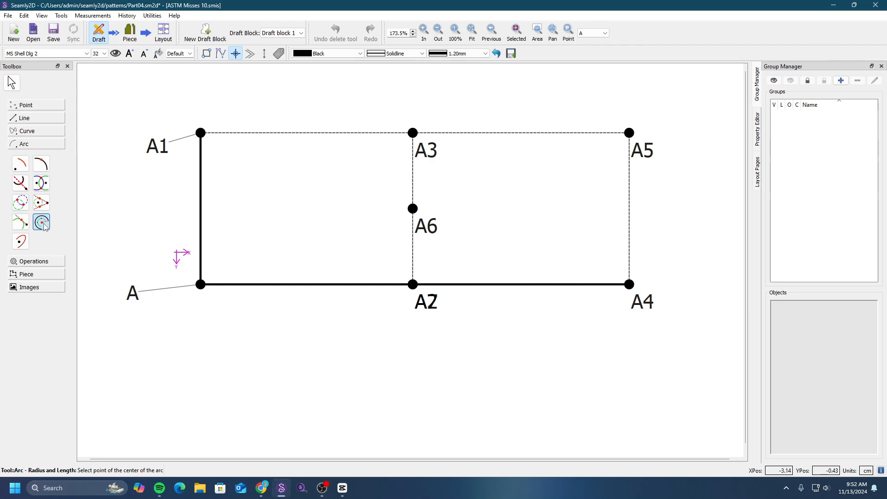
{"action": "left_click", "coordinate": [422, 227]}
{"action": "left_click_drag", "start_coordinate": [442, 128], "coordinate": [239, 151]}
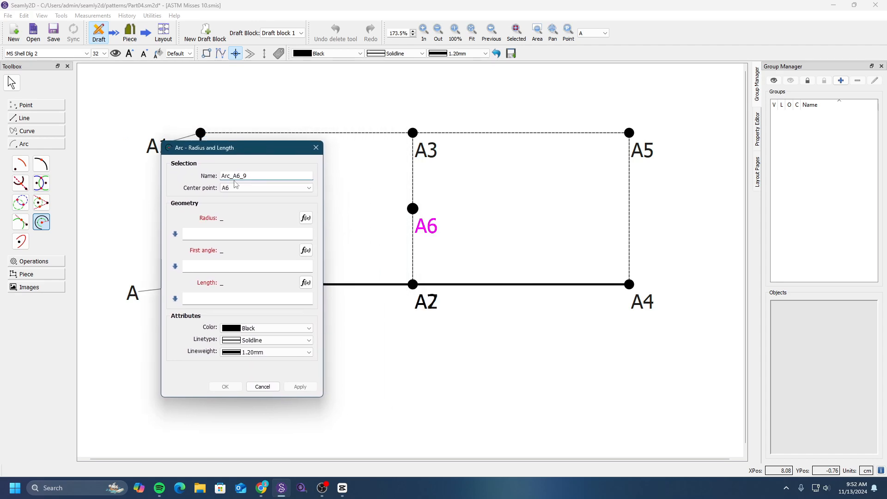
{"action": "left_click", "coordinate": [235, 234]}
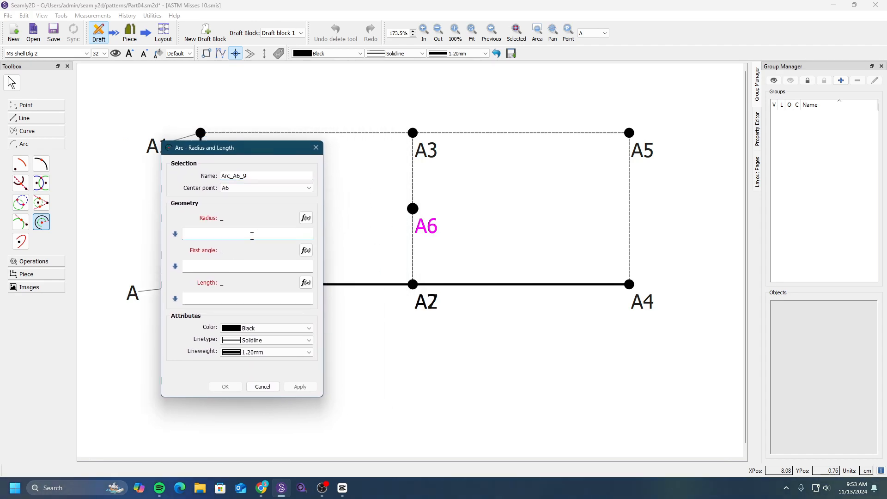
{"action": "type", "text": "5"}
{"action": "left_click", "coordinate": [266, 267]}
{"action": "type", "text": "0"}
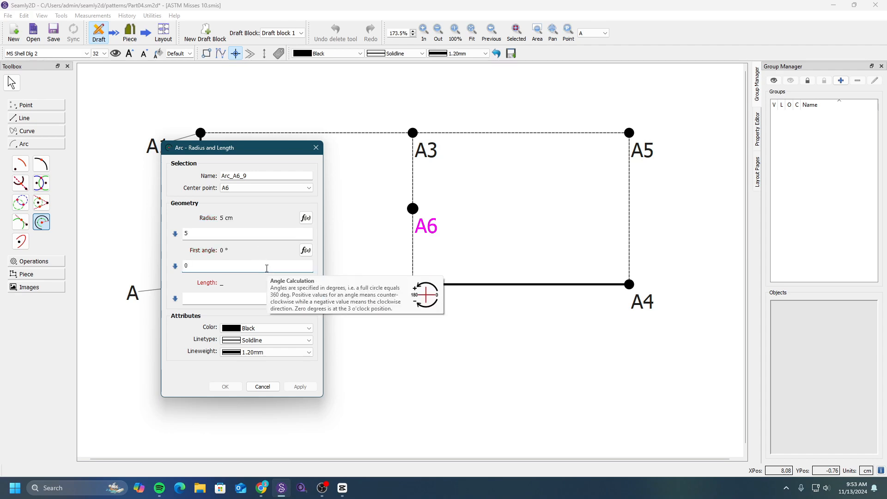
{"action": "left_click", "coordinate": [267, 299]}
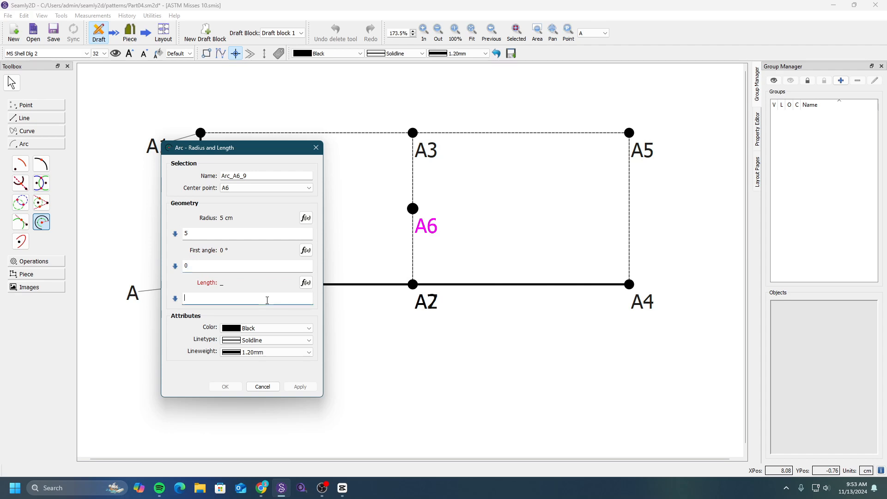
{"action": "type", "text": "2.5"}
{"action": "left_click", "coordinate": [298, 388]}
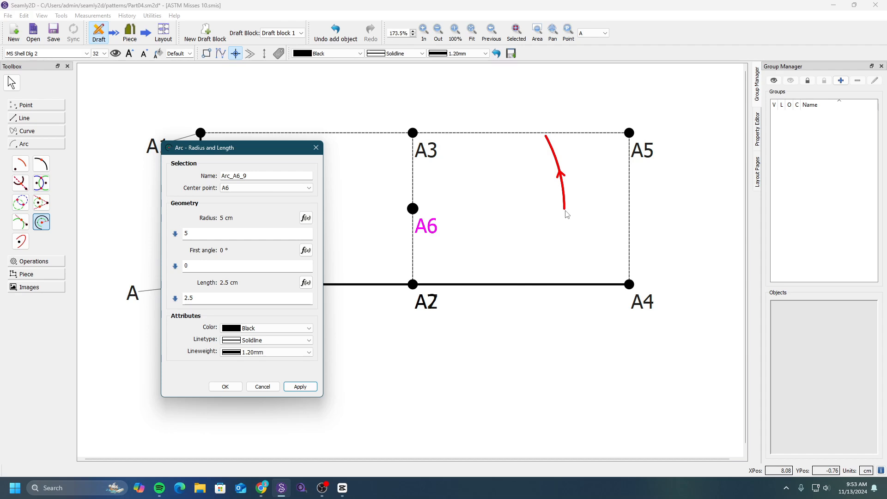
{"action": "double_click", "coordinate": [257, 299]}
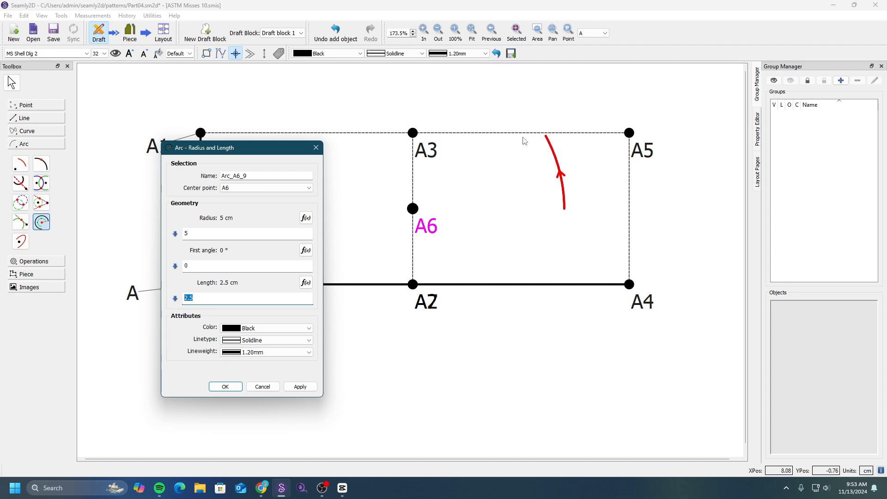
{"action": "left_click", "coordinate": [300, 387]}
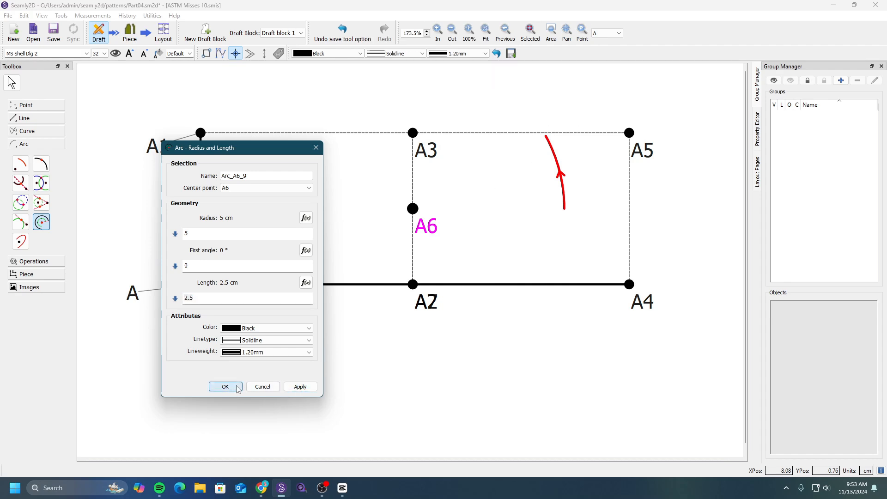
{"action": "left_click", "coordinate": [227, 387]}
Step: Delete the 2.5 cm long arc drawn from centre A6
{"action": "key", "text": "Delete"}
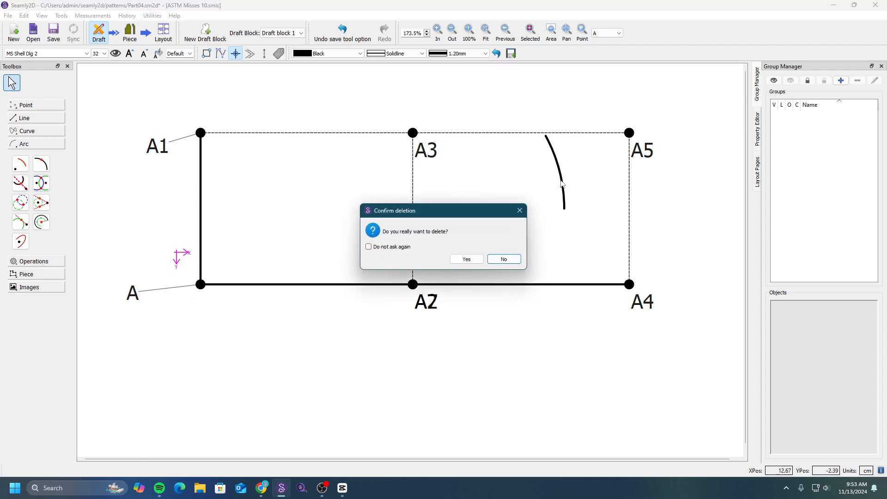
{"action": "left_click", "coordinate": [469, 258]}
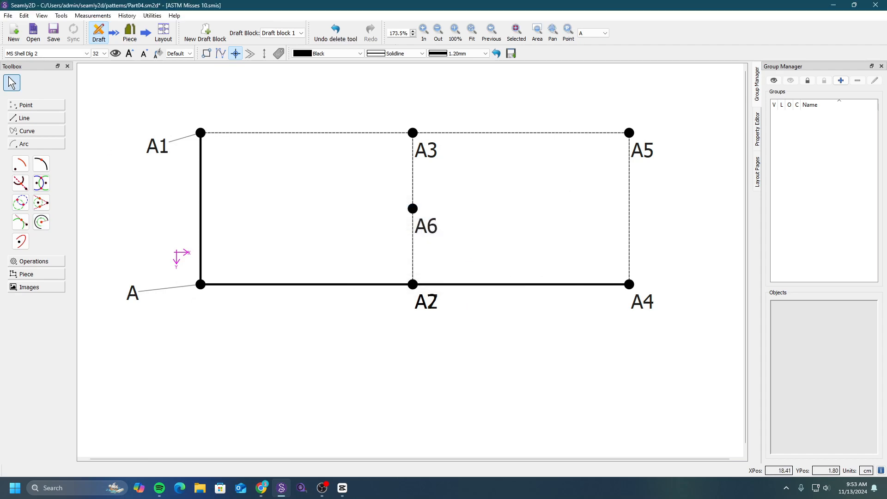
Step: Start an elliptical arc centred on A6 with Radius1 and Radius2 both set to 1 cm
{"action": "left_click", "coordinate": [20, 241]}
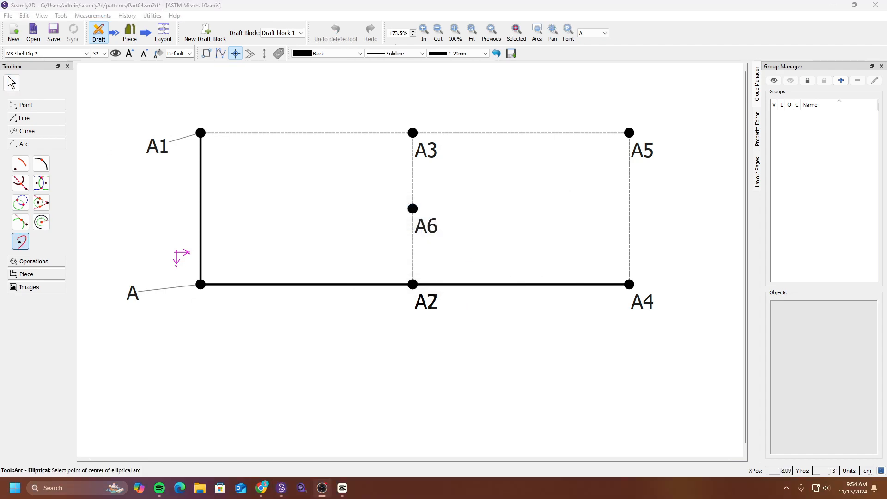
{"action": "left_click", "coordinate": [23, 246]}
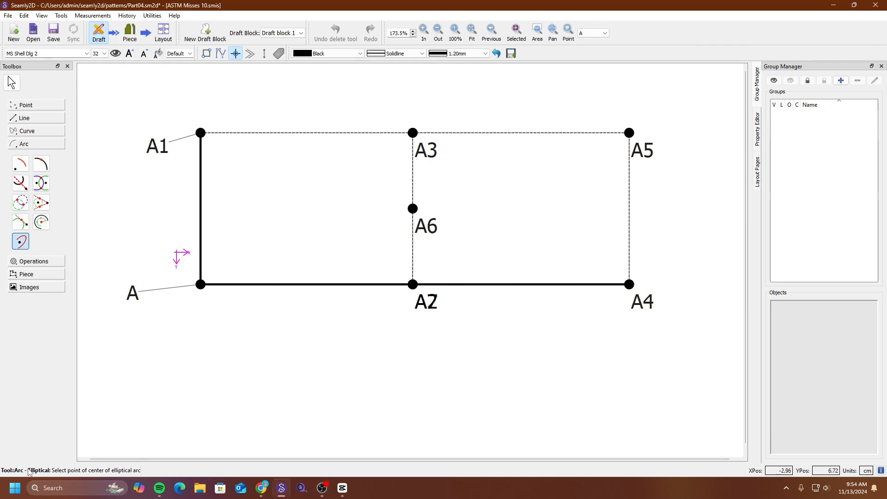
{"action": "left_click", "coordinate": [434, 233]}
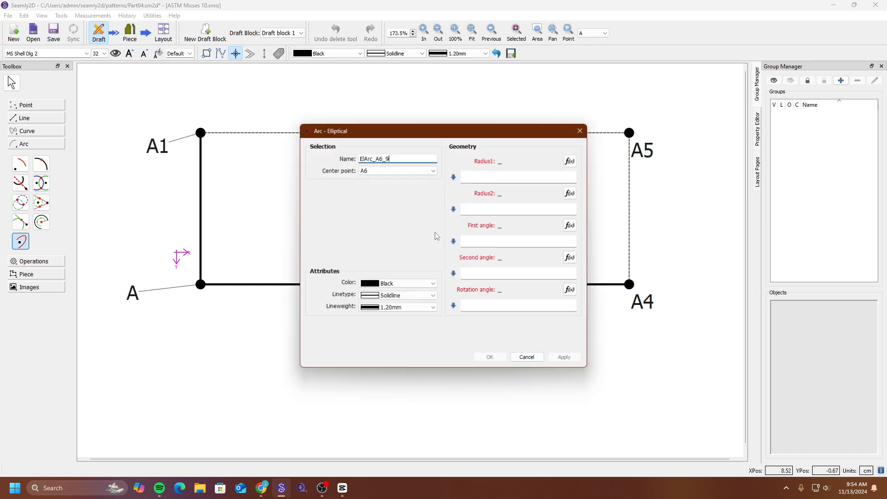
{"action": "left_click_drag", "start_coordinate": [466, 139], "coordinate": [254, 151]}
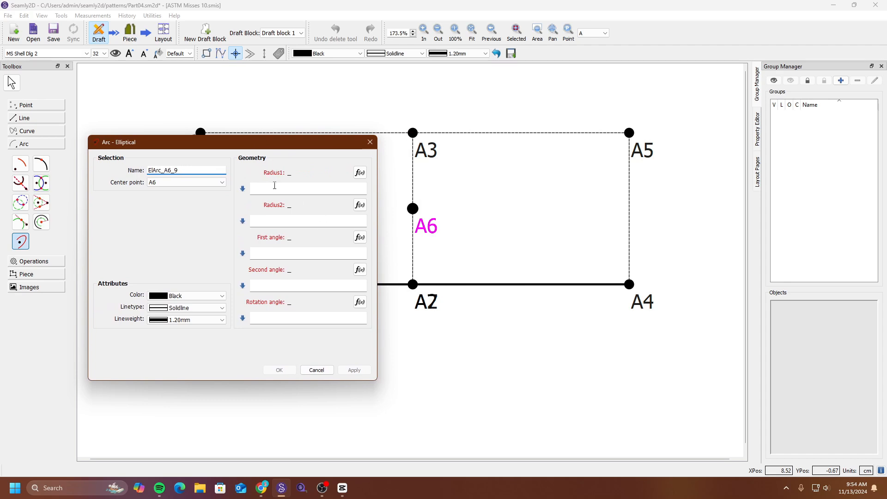
{"action": "left_click_drag", "start_coordinate": [307, 147], "coordinate": [295, 147]}
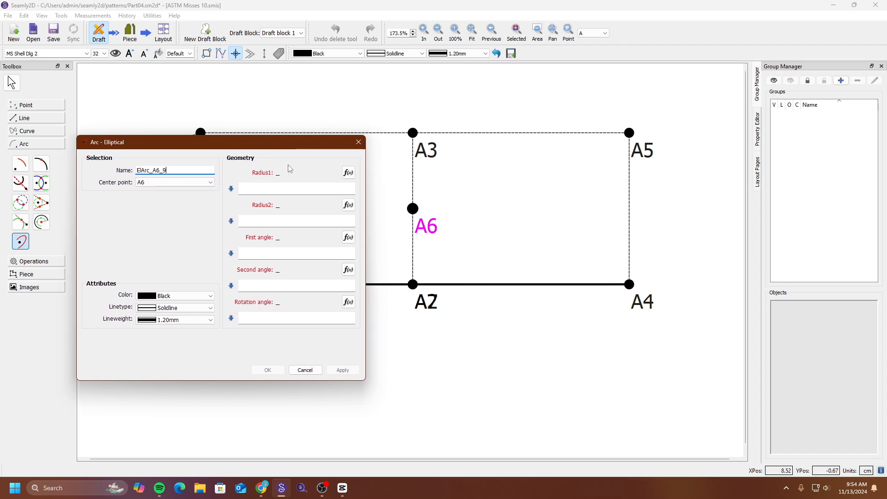
{"action": "left_click", "coordinate": [282, 189]}
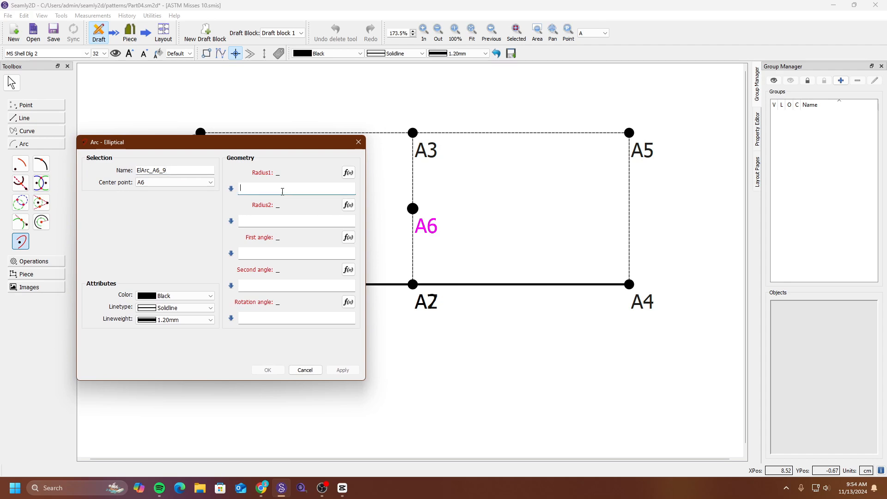
{"action": "type", "text": "1"}
{"action": "left_click", "coordinate": [288, 218]}
{"action": "type", "text": "1"}
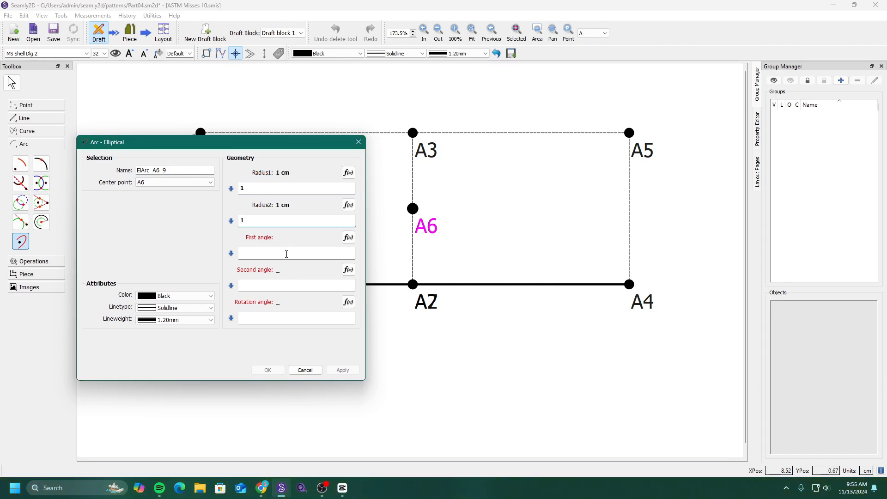
Step: Give the elliptical arc a first angle of 0°, a second angle of 360° and a rotation angle of 0°, and apply it
{"action": "left_click", "coordinate": [287, 254]}
{"action": "type", "text": "01"}
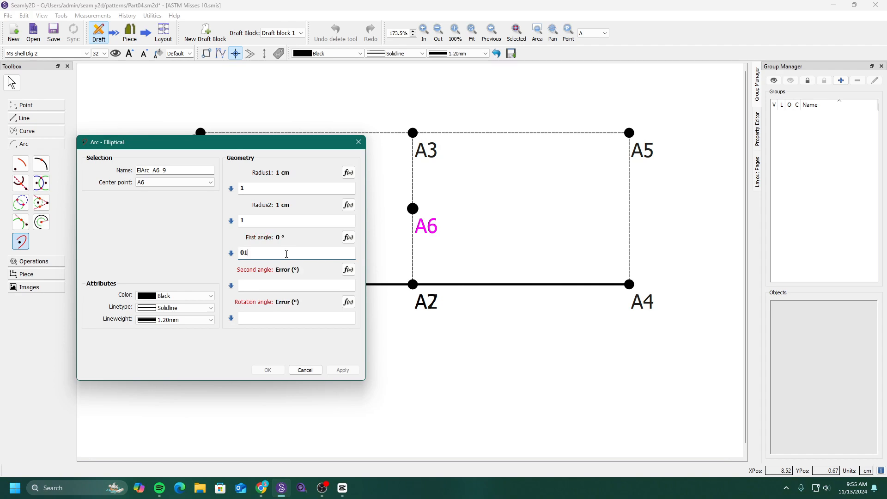
{"action": "left_click", "coordinate": [309, 287]}
{"action": "type", "text": "360"}
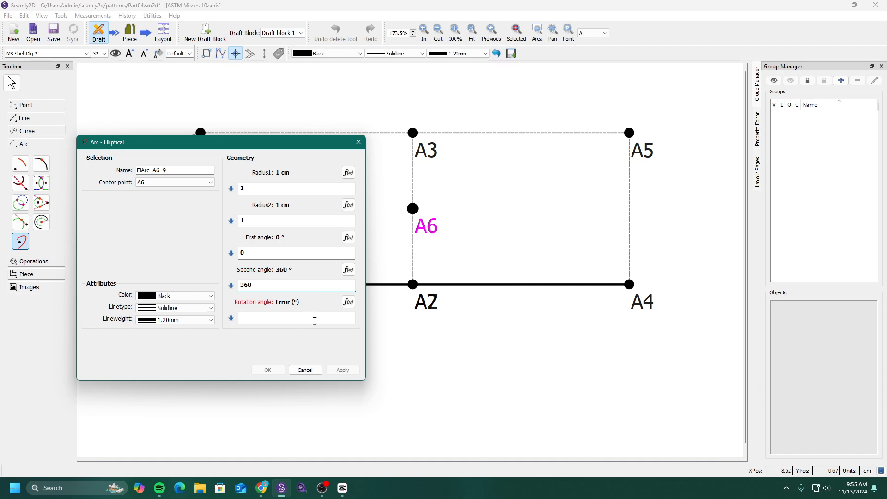
{"action": "left_click", "coordinate": [316, 322]}
{"action": "type", "text": "0"}
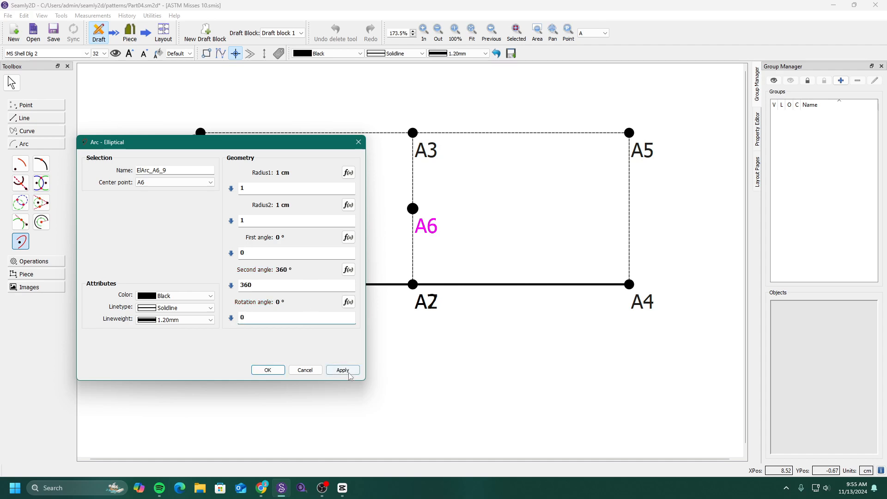
{"action": "left_click", "coordinate": [342, 370]}
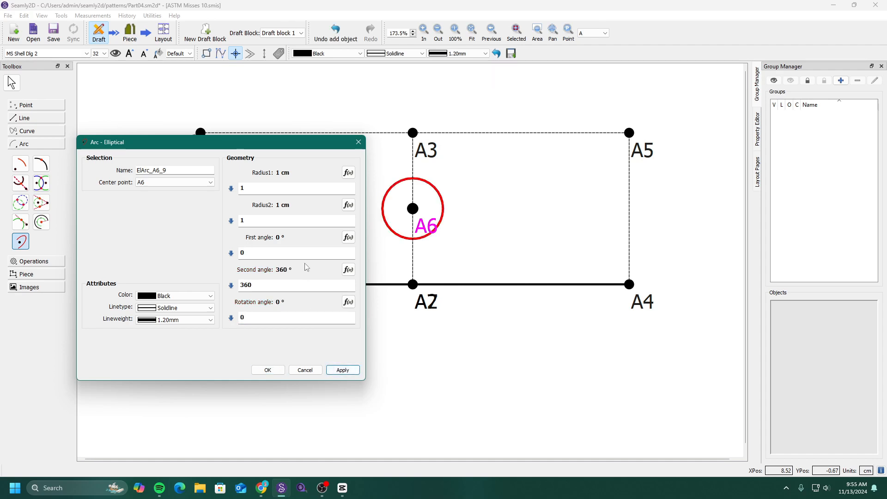
Step: Set the elliptical arc's Radius2 to 2 cm and apply the change
{"action": "double_click", "coordinate": [273, 223]}
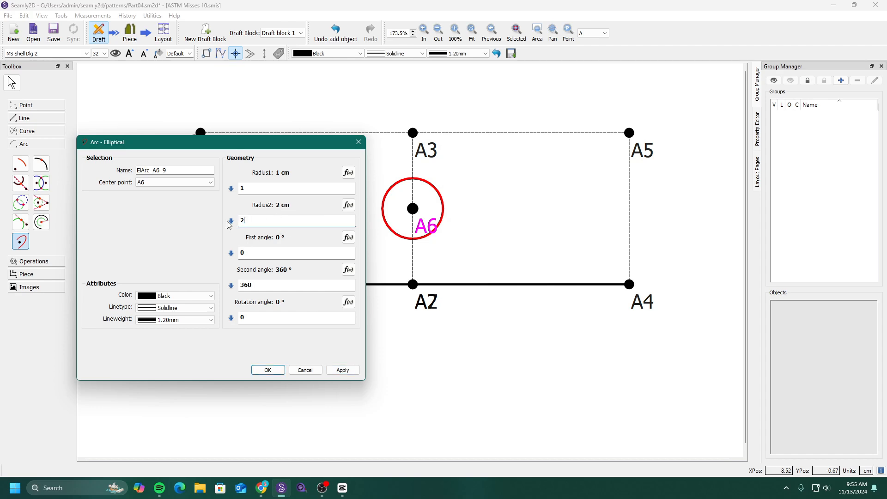
{"action": "type", "text": "2"}
{"action": "left_click", "coordinate": [342, 370]}
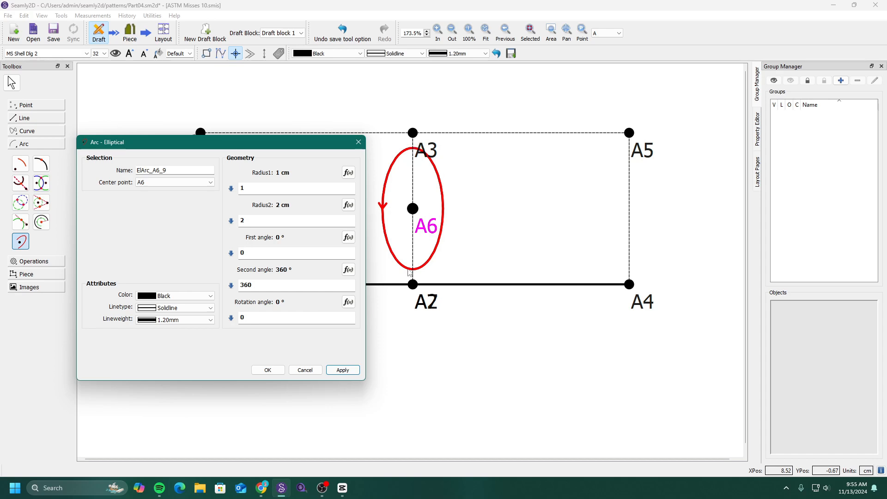
Step: Set the elliptical arc's first angle to 15° and its second angle to 85°, and apply them
{"action": "double_click", "coordinate": [283, 283]}
{"action": "double_click", "coordinate": [258, 254]}
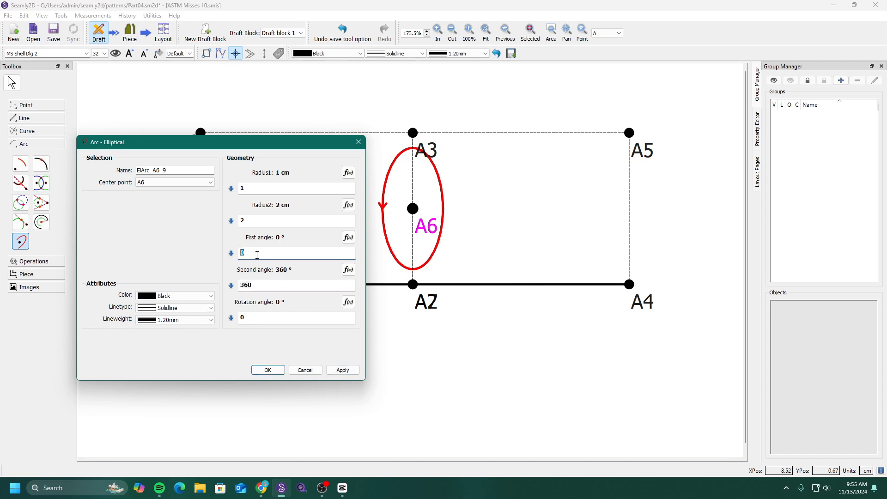
{"action": "type", "text": "15"}
{"action": "double_click", "coordinate": [250, 286]}
{"action": "type", "text": "85"}
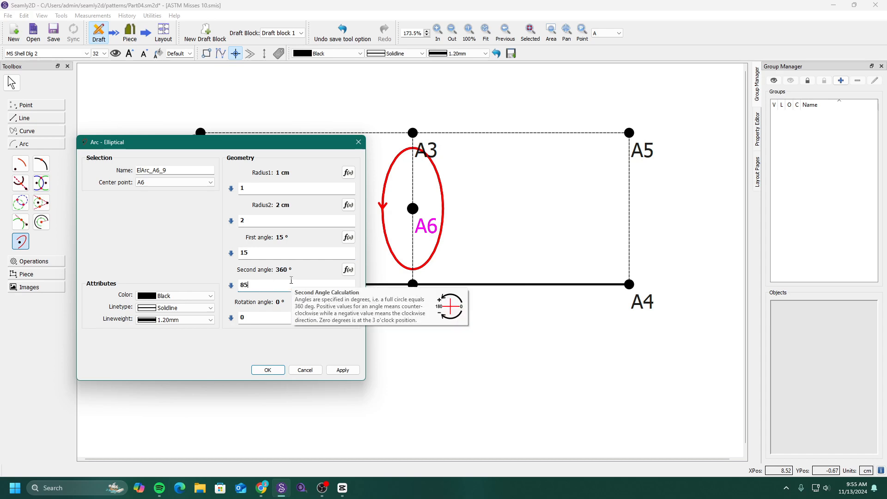
{"action": "left_click", "coordinate": [342, 371]}
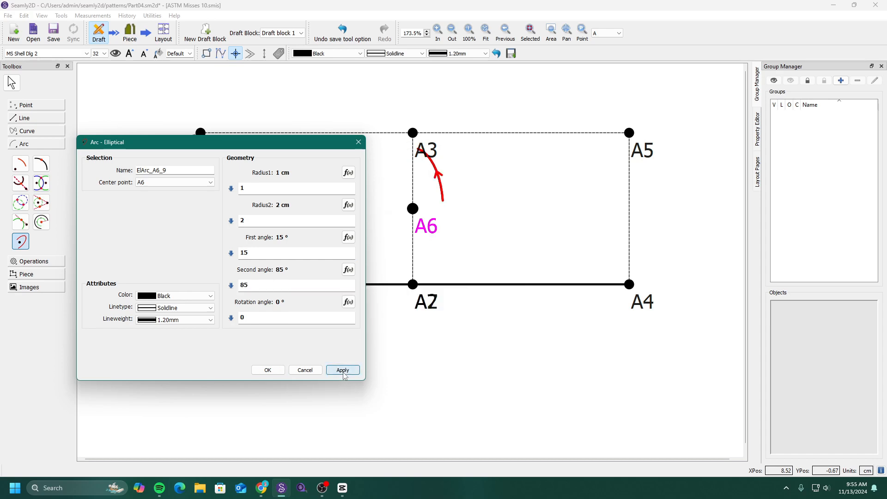
Step: Restore the full ellipse by applying a first angle of 0° and a second angle of 360°
{"action": "double_click", "coordinate": [293, 251]}
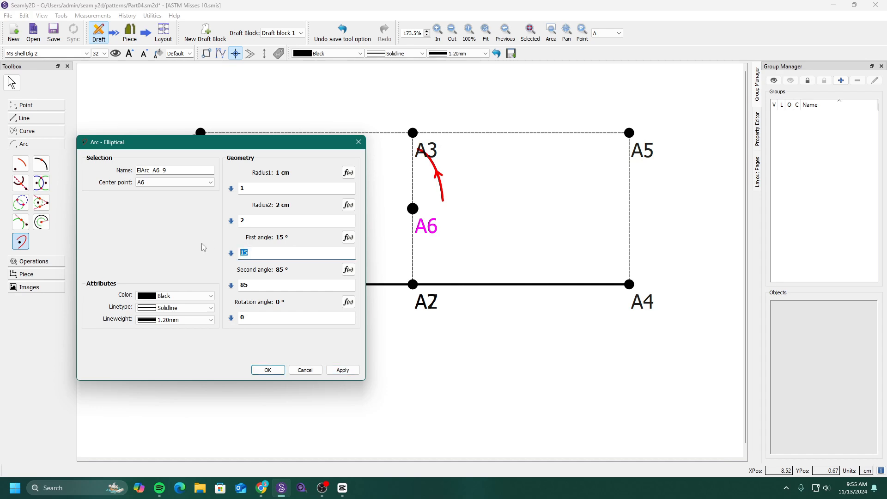
{"action": "type", "text": "0"}
{"action": "double_click", "coordinate": [262, 281]}
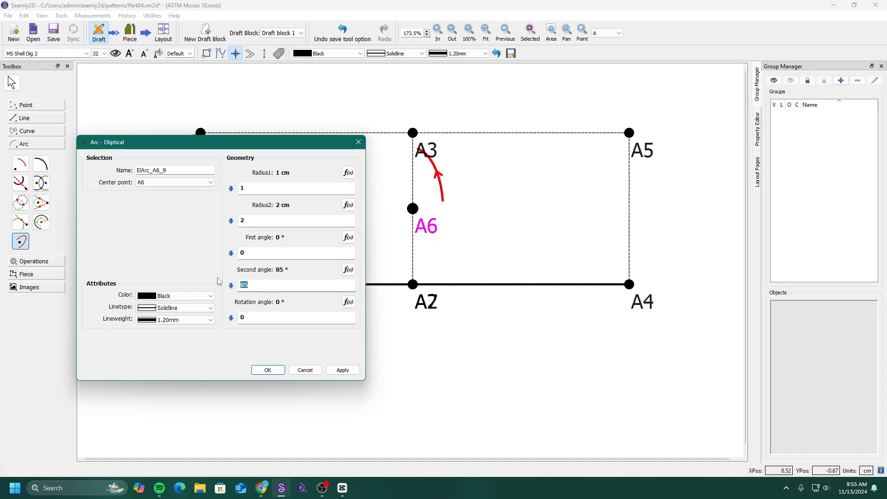
{"action": "type", "text": "360"}
{"action": "left_click", "coordinate": [342, 370]}
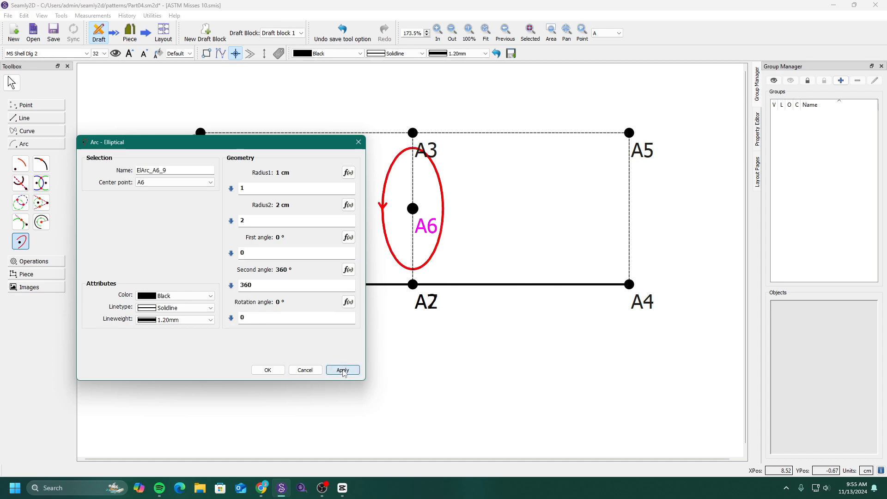
Step: Set the ellipse's rotation angle to 15° and apply the change
{"action": "double_click", "coordinate": [306, 319]}
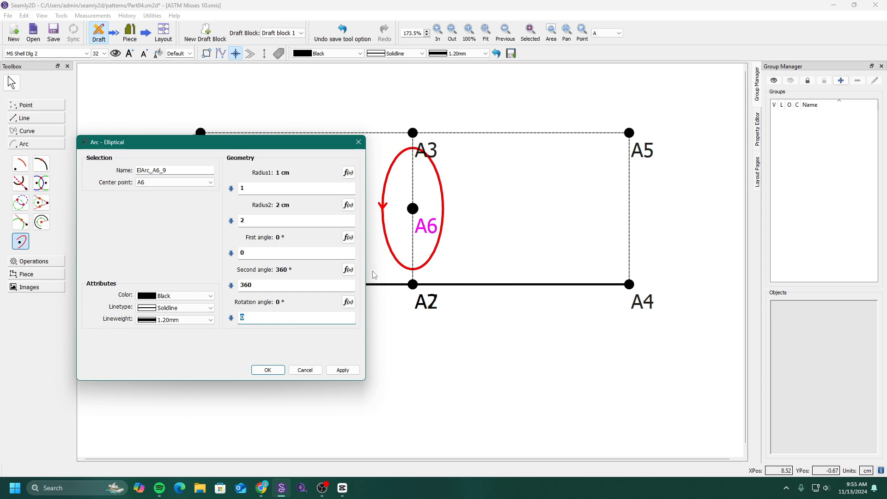
{"action": "type", "text": "15"}
{"action": "left_click", "coordinate": [350, 370]}
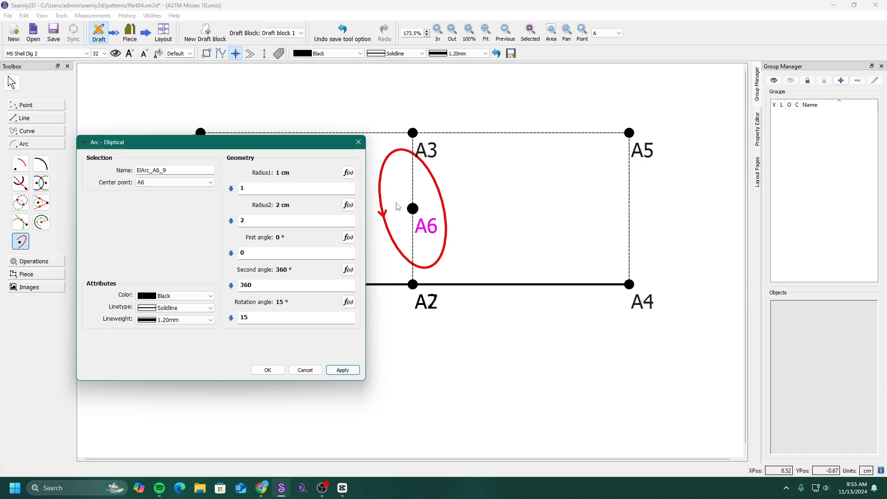
Step: Set the ellipse's rotation angle back to 0°, apply it and finish the elliptical arc
{"action": "double_click", "coordinate": [308, 318]}
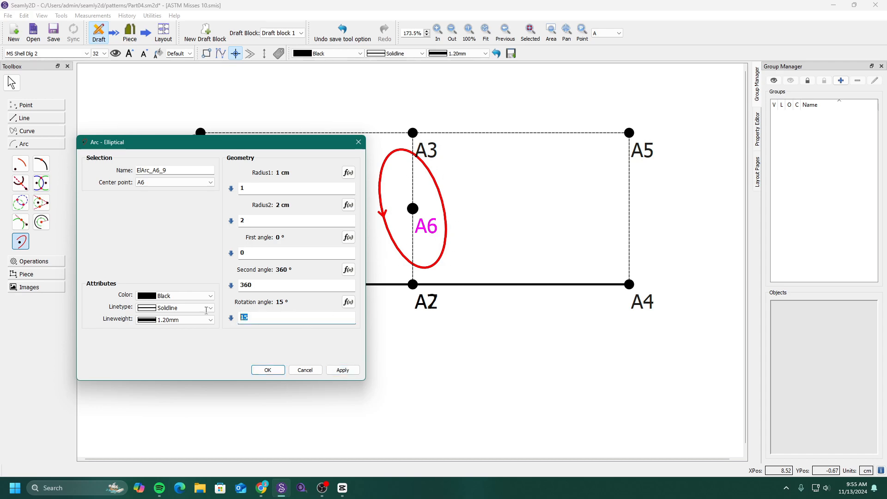
{"action": "key", "text": "BackSpace"}
{"action": "left_click_drag", "start_coordinate": [267, 286], "coordinate": [225, 285]}
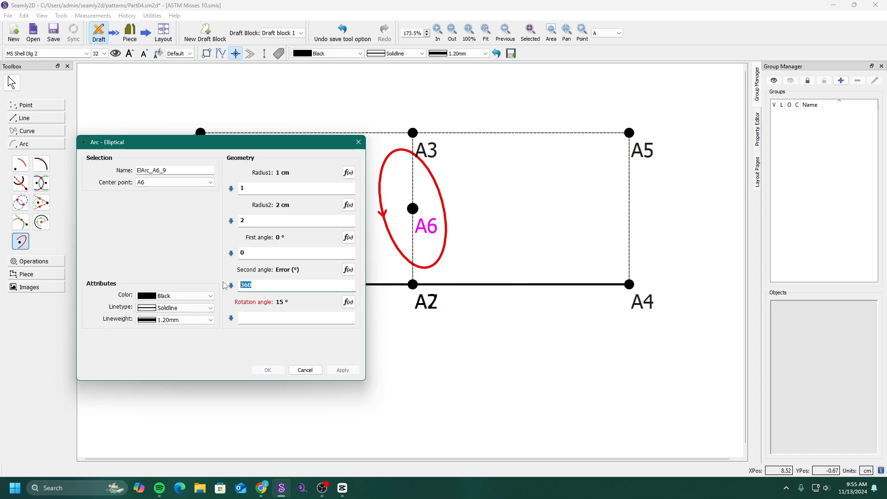
{"action": "left_click", "coordinate": [285, 321]}
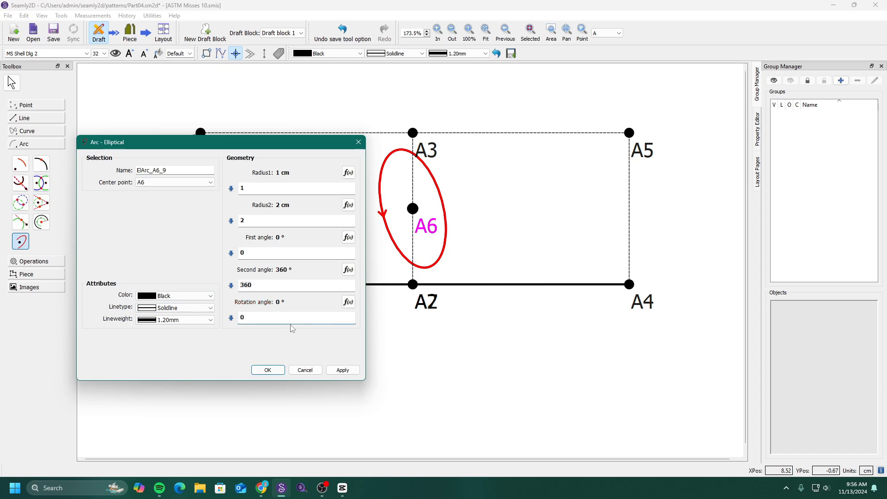
{"action": "left_click", "coordinate": [344, 370]}
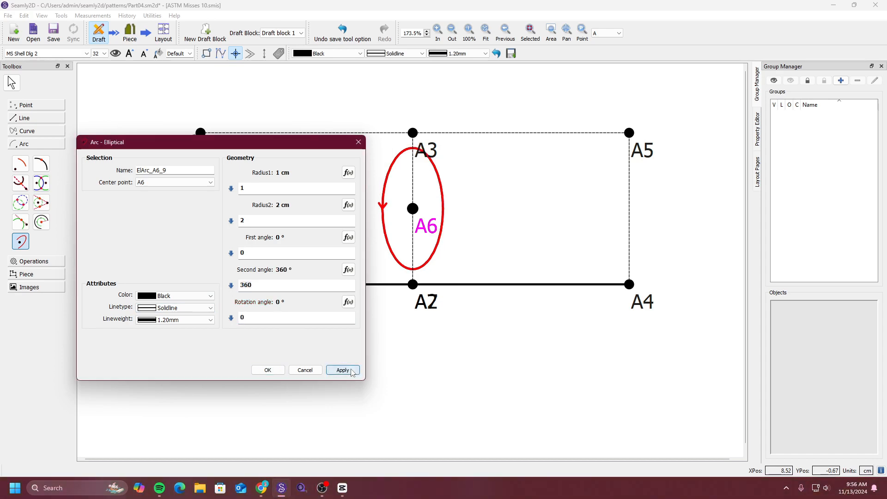
{"action": "left_click", "coordinate": [268, 370]}
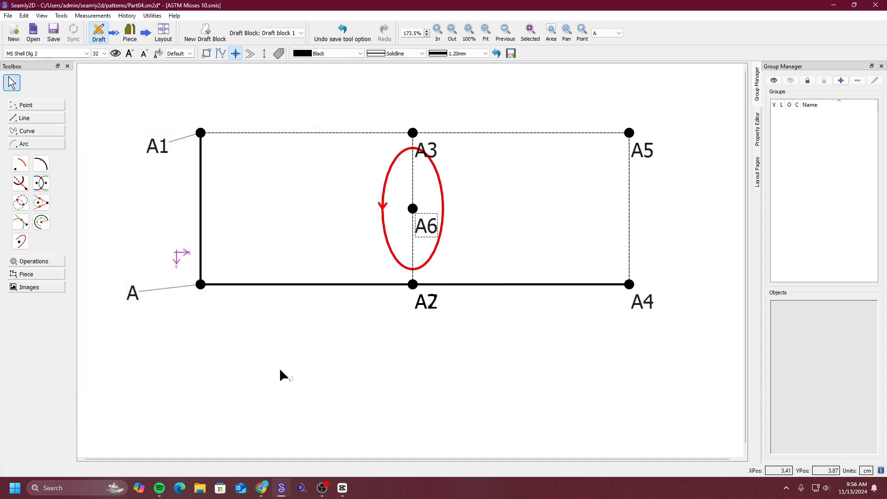